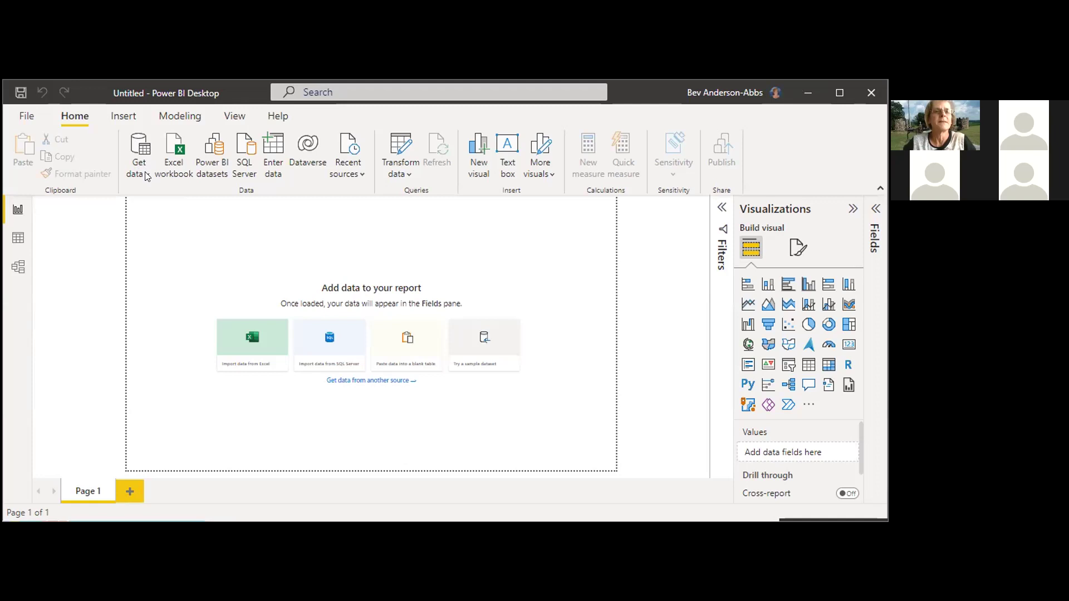
- Connect to March_5day.pdf using the PDF connector from Get Data's full connector list
{"action": "scroll", "coordinate": [146, 177], "scroll_direction": "down", "scroll_amount": 1}
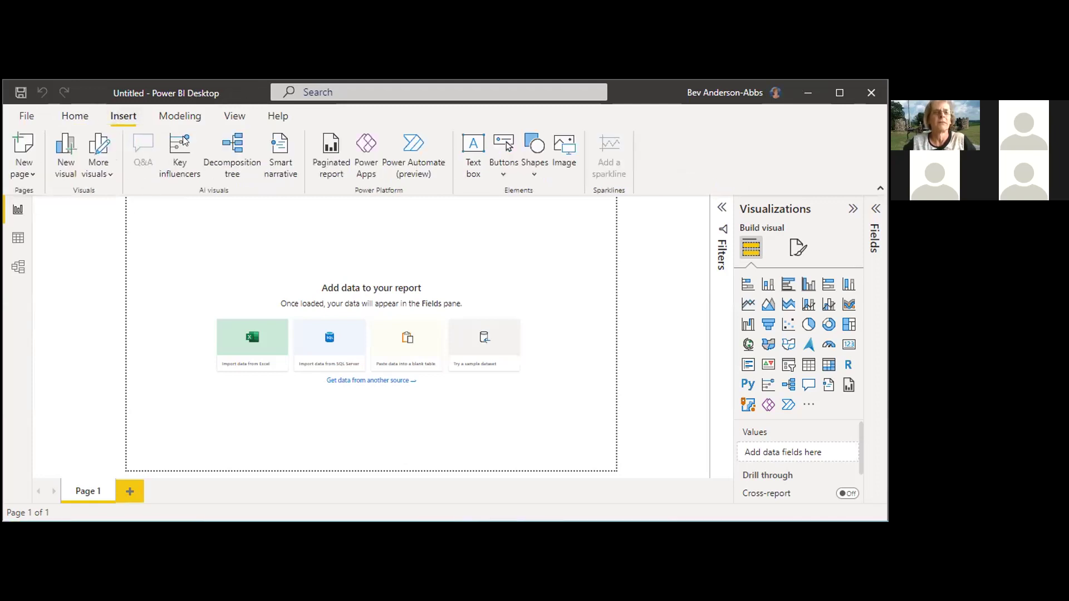
{"action": "left_click", "coordinate": [74, 118]}
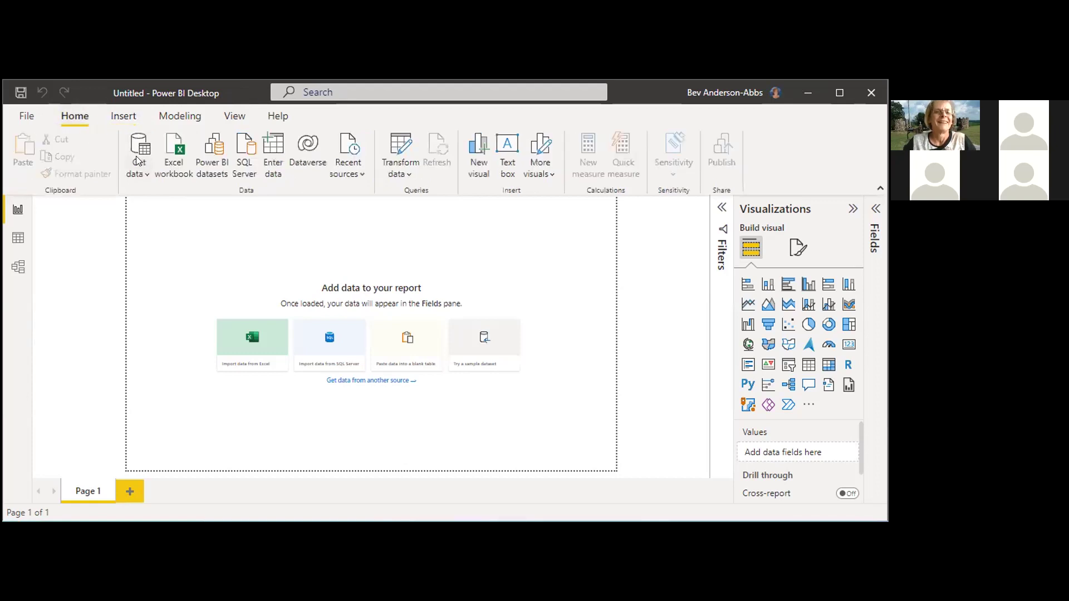
{"action": "left_click", "coordinate": [139, 159]}
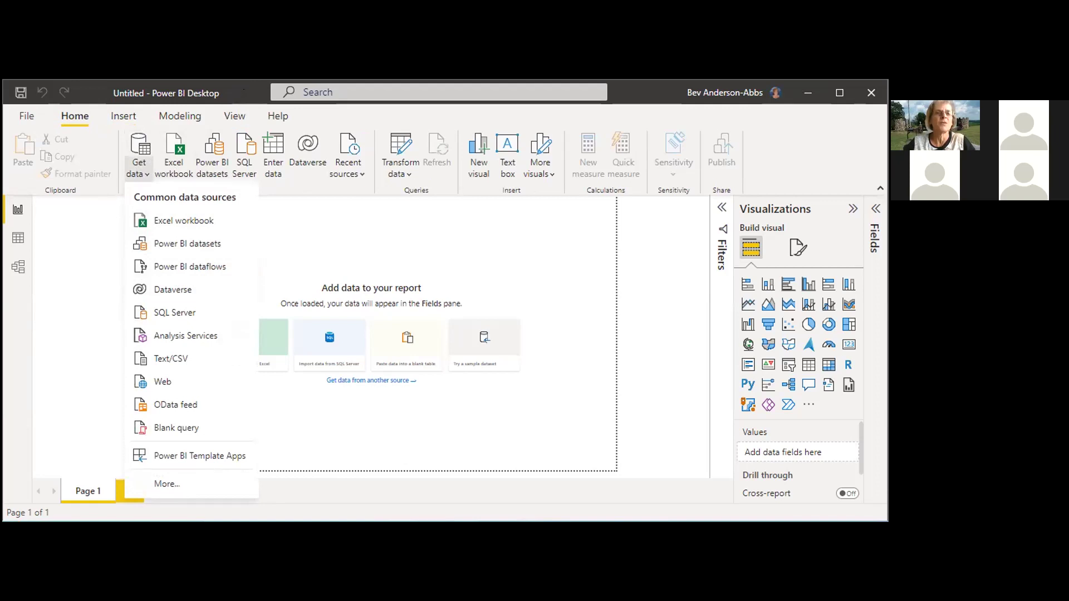
{"action": "left_click", "coordinate": [138, 144]}
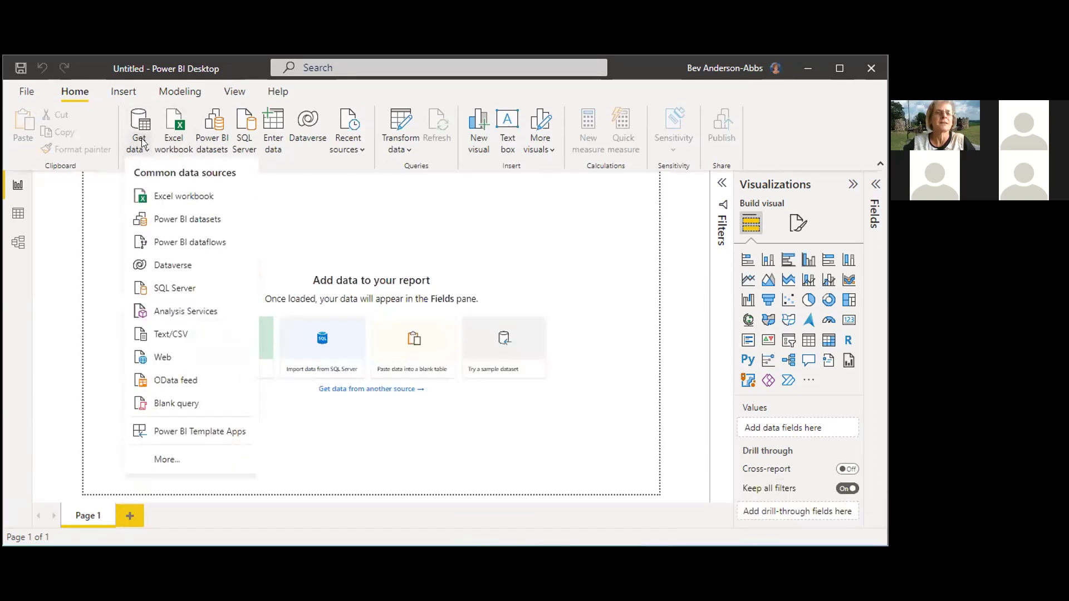
{"action": "left_click", "coordinate": [167, 461]}
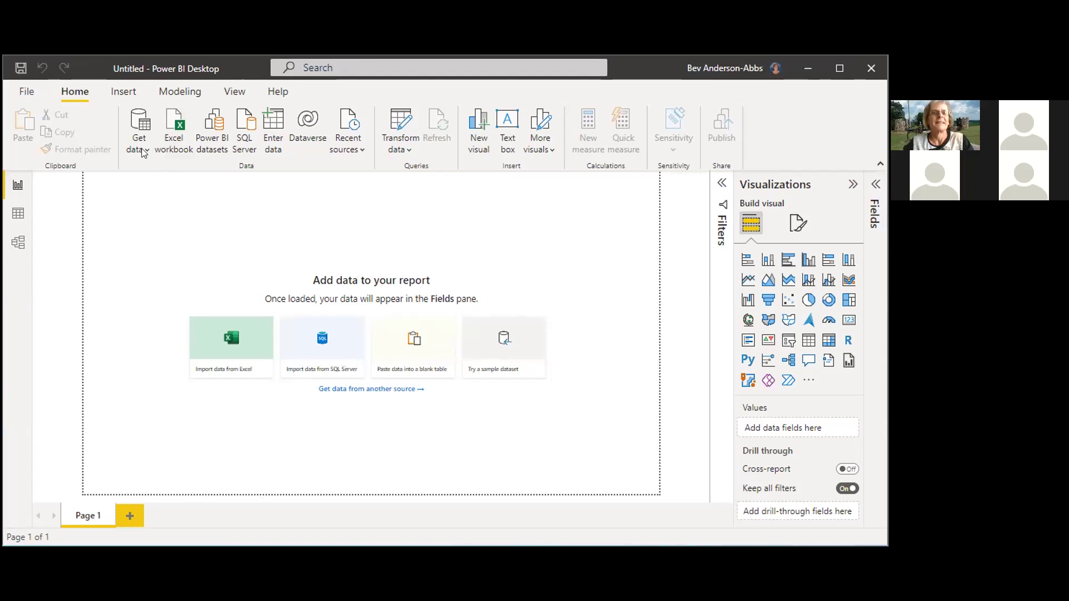
{"action": "left_click", "coordinate": [139, 131]}
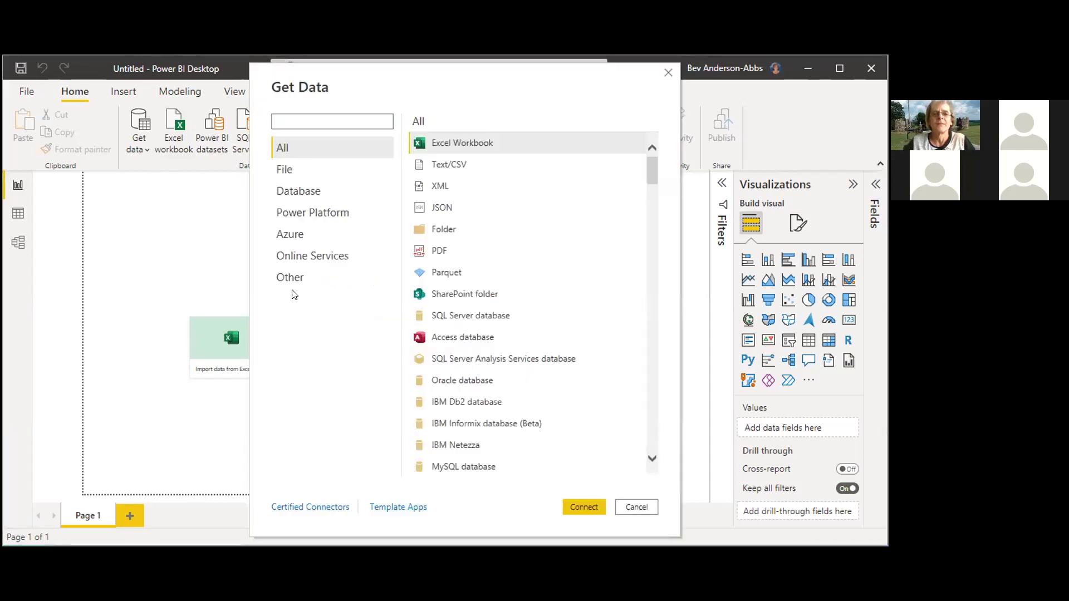
{"action": "left_click", "coordinate": [443, 252]}
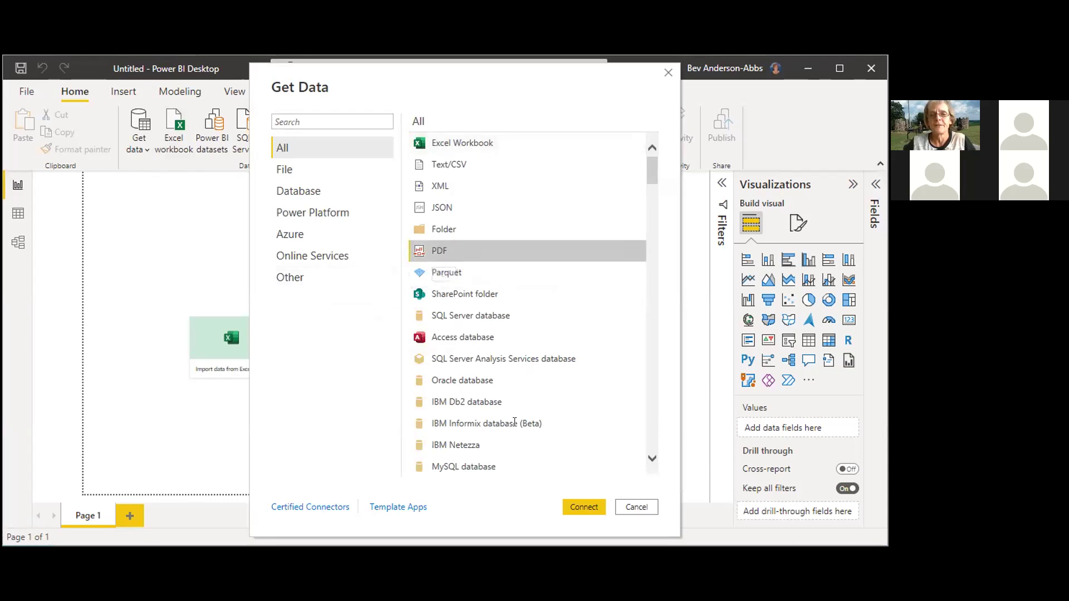
{"action": "left_click", "coordinate": [583, 507]}
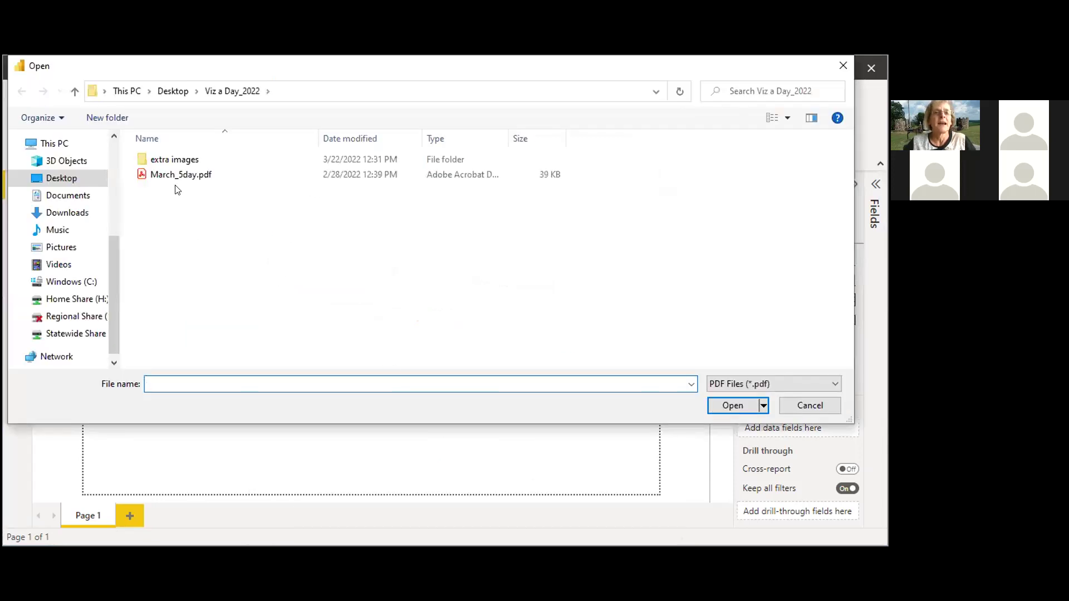
{"action": "left_click", "coordinate": [181, 176]}
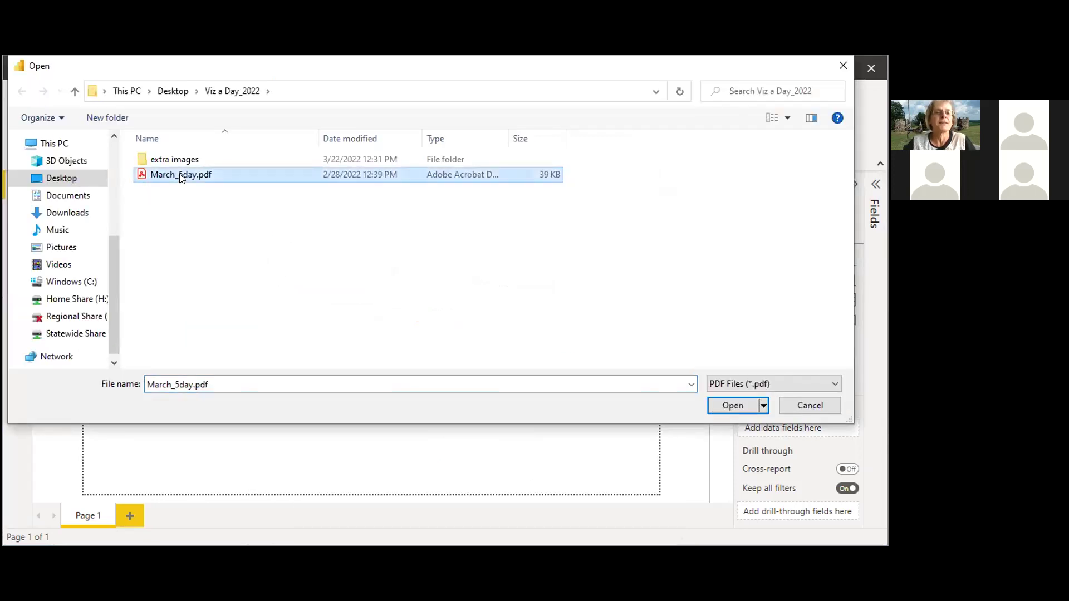
{"action": "double_click", "coordinate": [181, 176]}
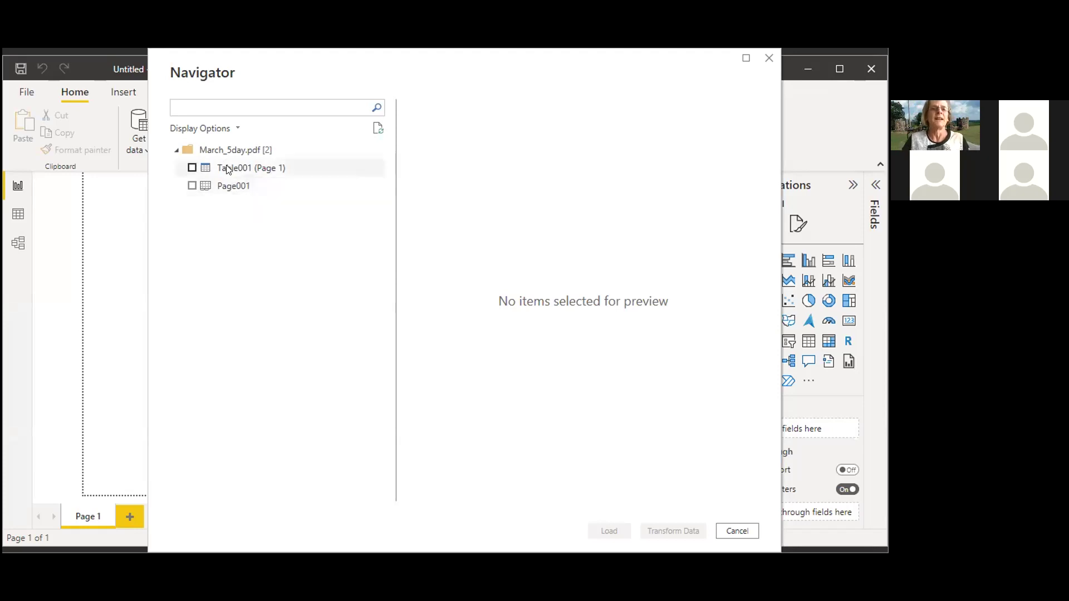
- Preview Table001 (Page 1) and Page001, then load Table001 (Page 1) into the report
{"action": "left_click", "coordinate": [227, 168]}
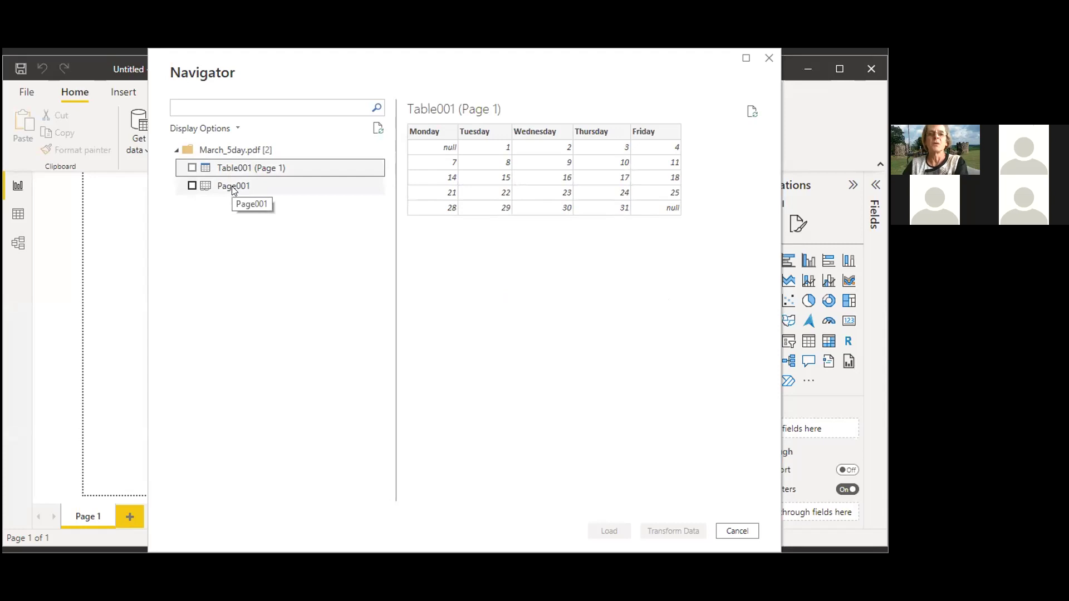
{"action": "left_click", "coordinate": [233, 190]}
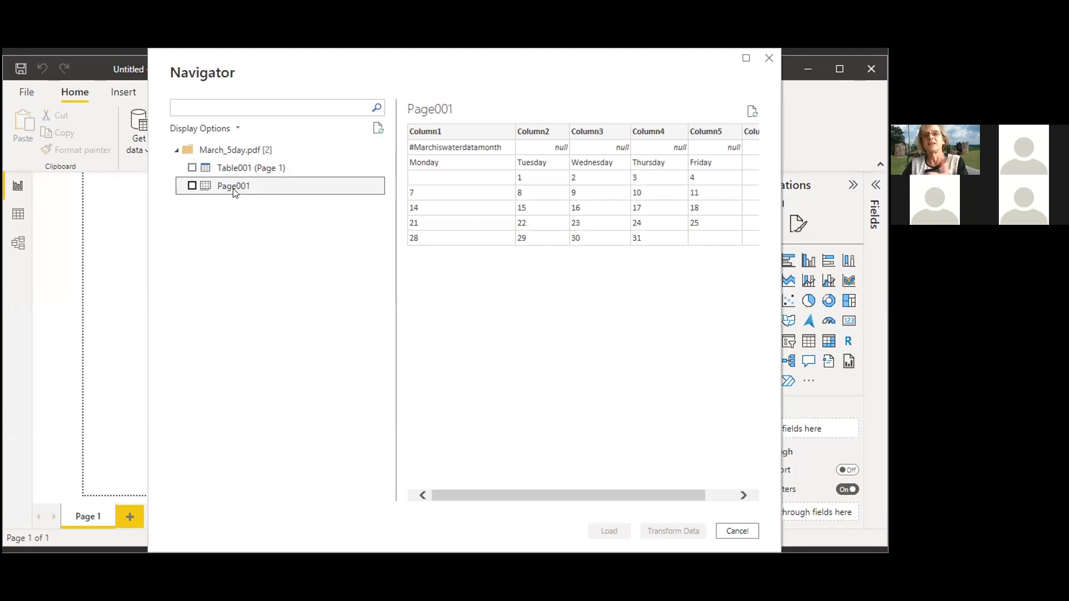
{"action": "left_click", "coordinate": [233, 170]}
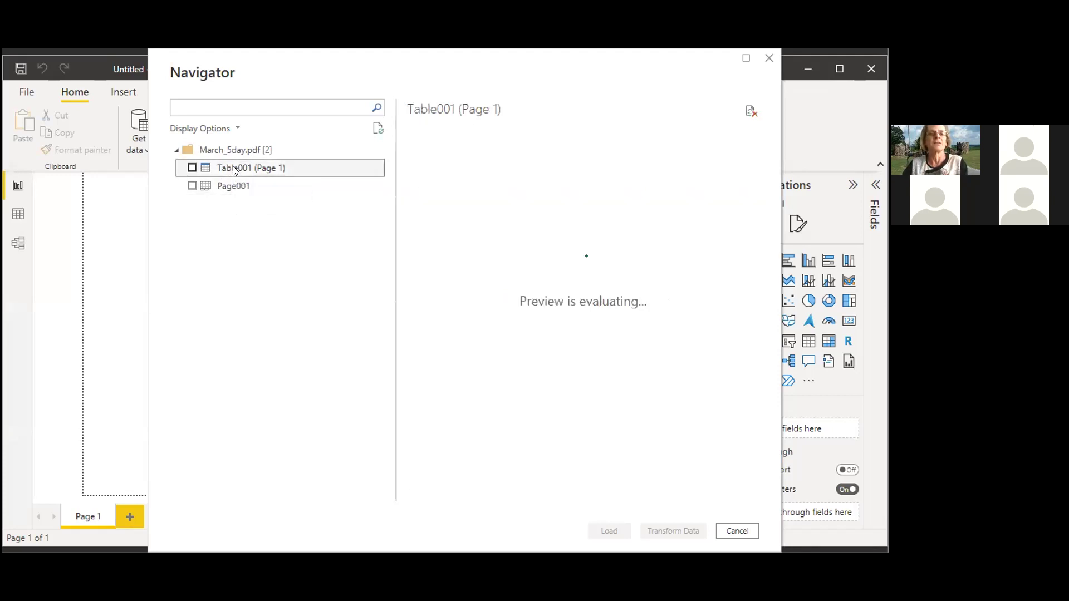
{"action": "left_click", "coordinate": [192, 168]}
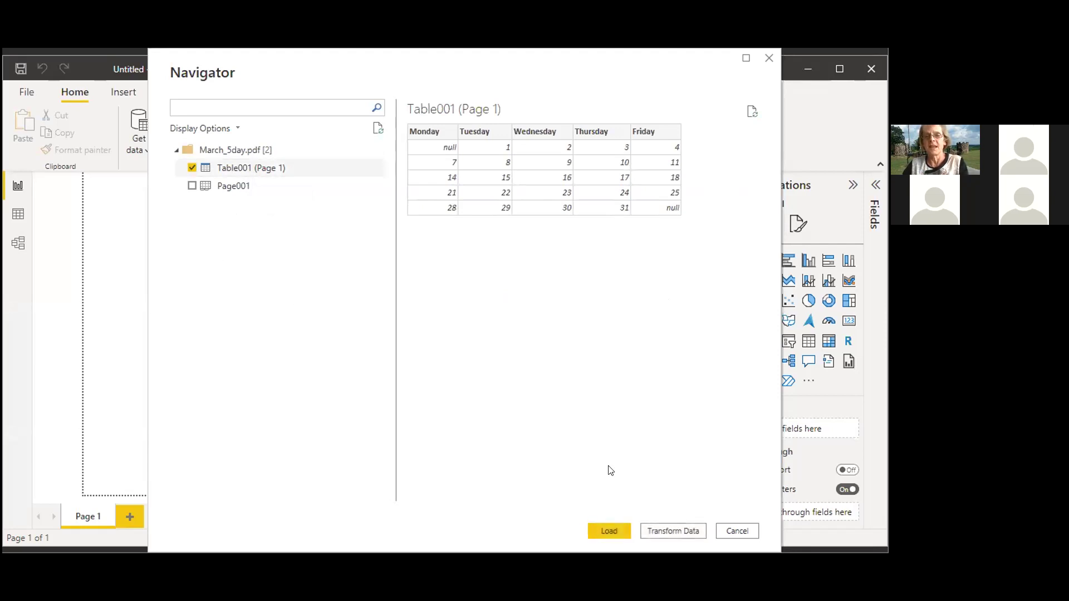
{"action": "left_click", "coordinate": [609, 531]}
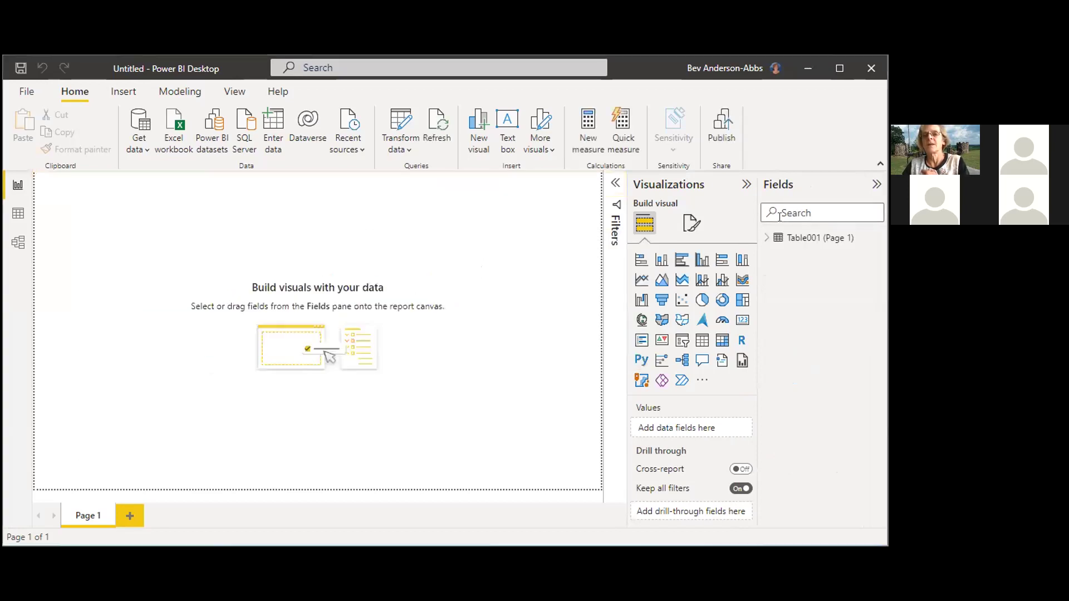
- Set Table001's Friday column to Don't summarize, then select the Monday column
{"action": "left_click", "coordinate": [766, 238]}
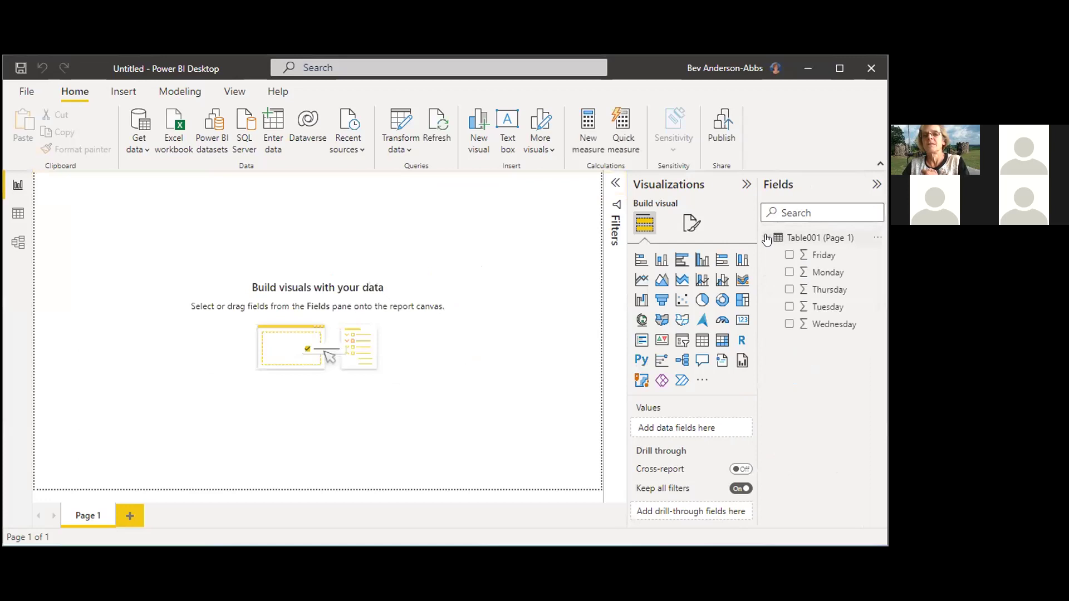
{"action": "left_click", "coordinate": [816, 257]}
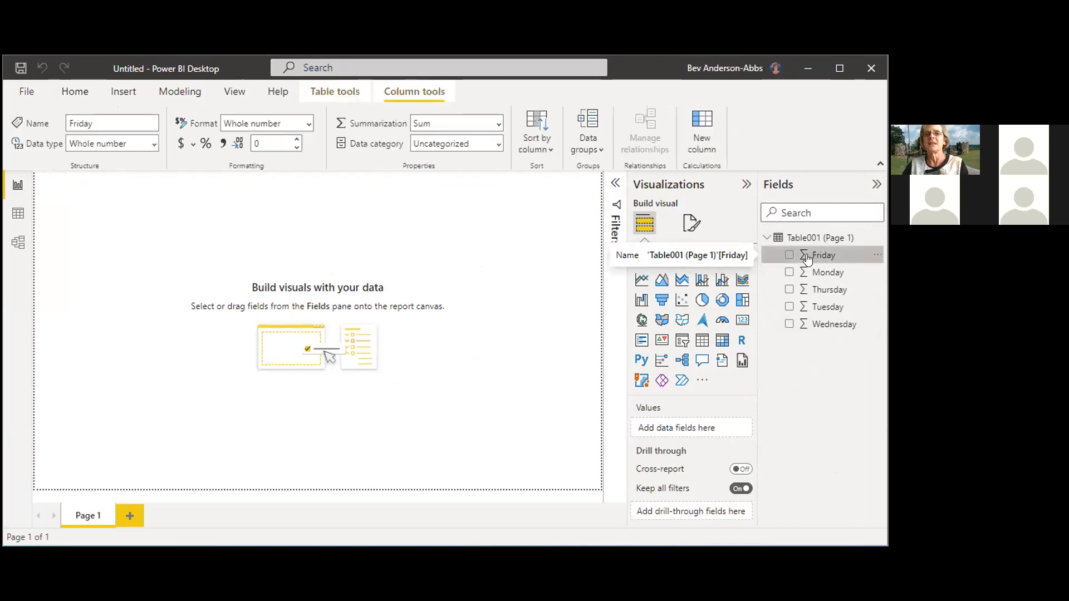
{"action": "left_click", "coordinate": [497, 123]}
{"action": "left_click", "coordinate": [469, 140]}
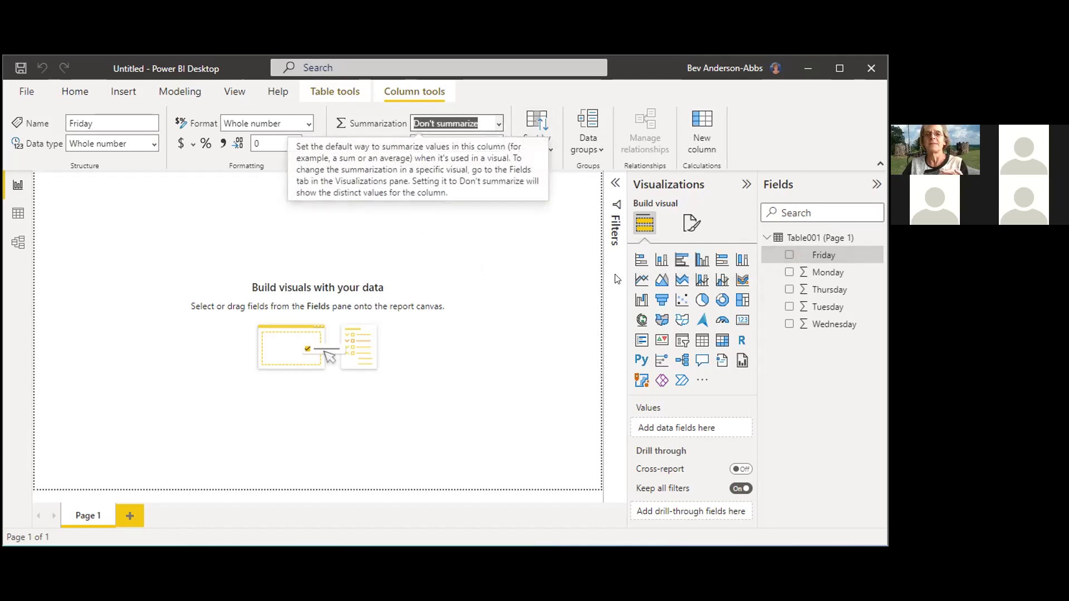
{"action": "left_click", "coordinate": [816, 274]}
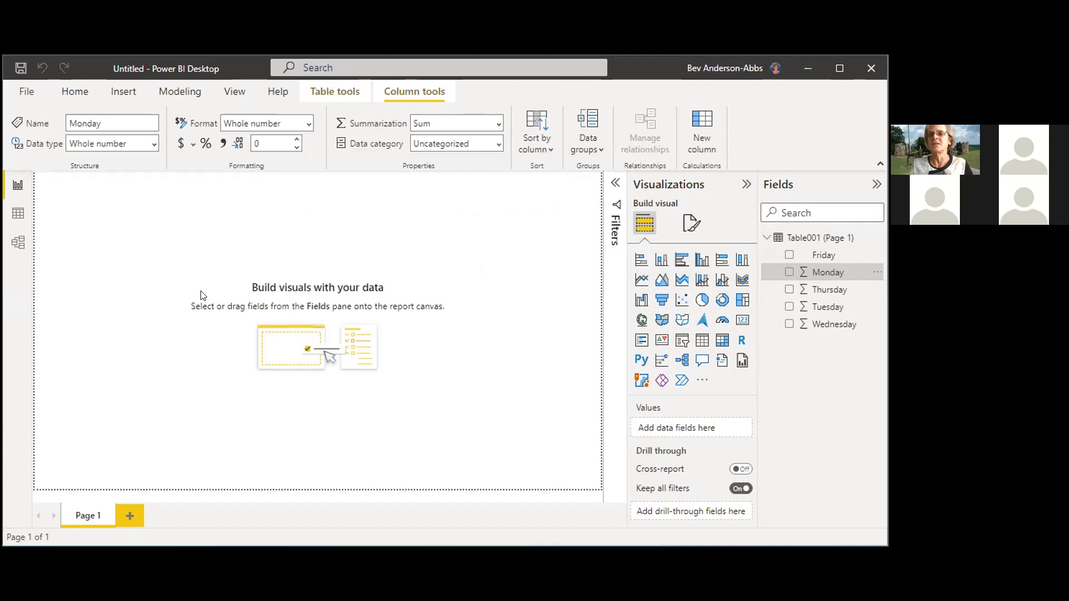
{"action": "left_click_drag", "start_coordinate": [888, 266], "coordinate": [885, 267]}
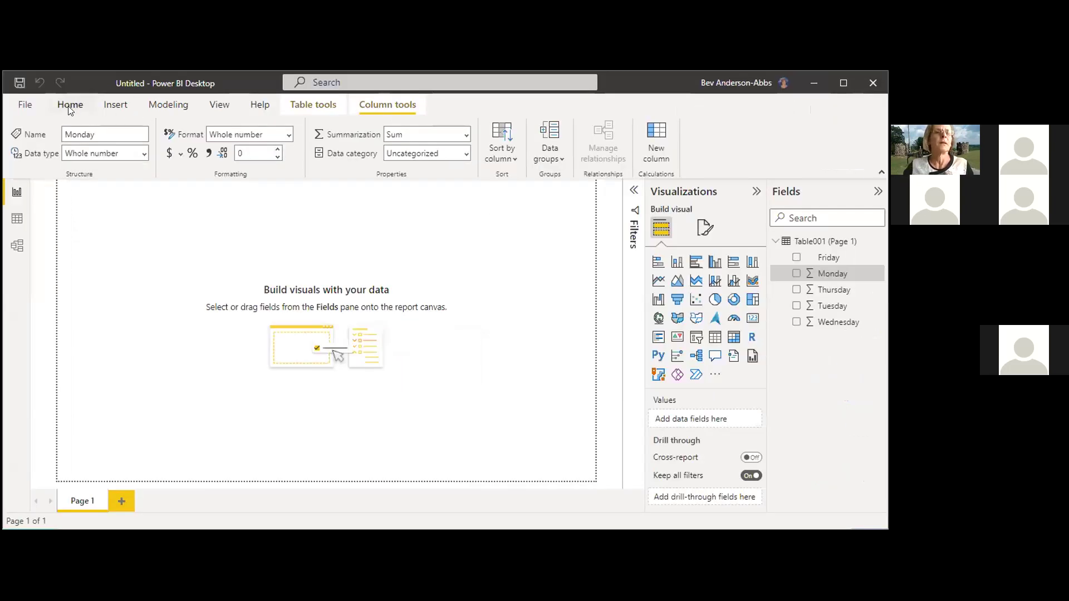
- Open JVB1227-MiFishU-read-data(2).csv from the Desktop SeMMAP folder as a Text/CSV source
{"action": "left_click", "coordinate": [86, 55]}
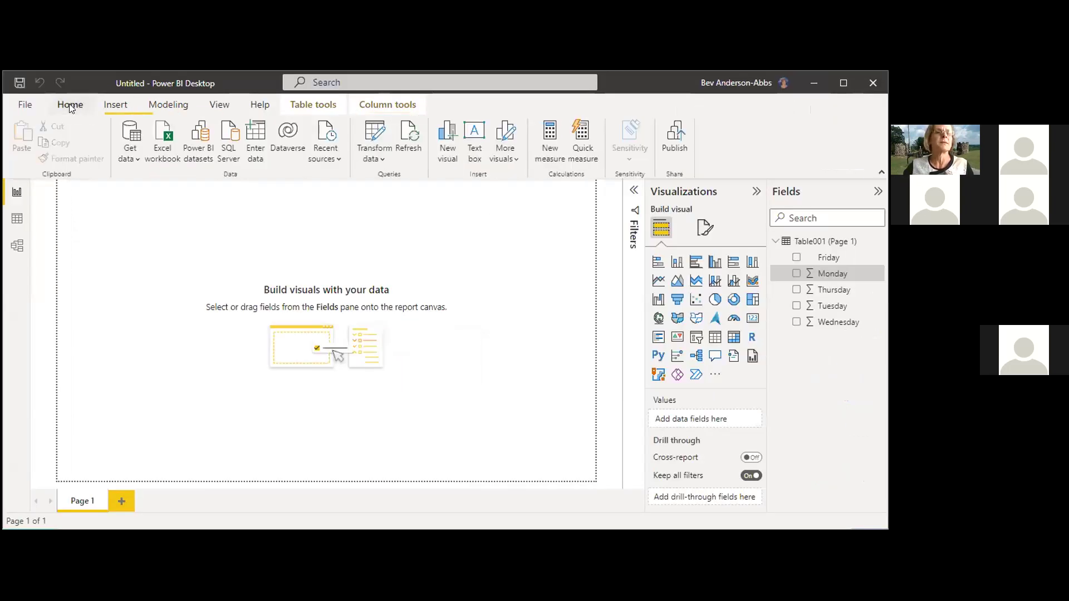
{"action": "left_click", "coordinate": [128, 156]}
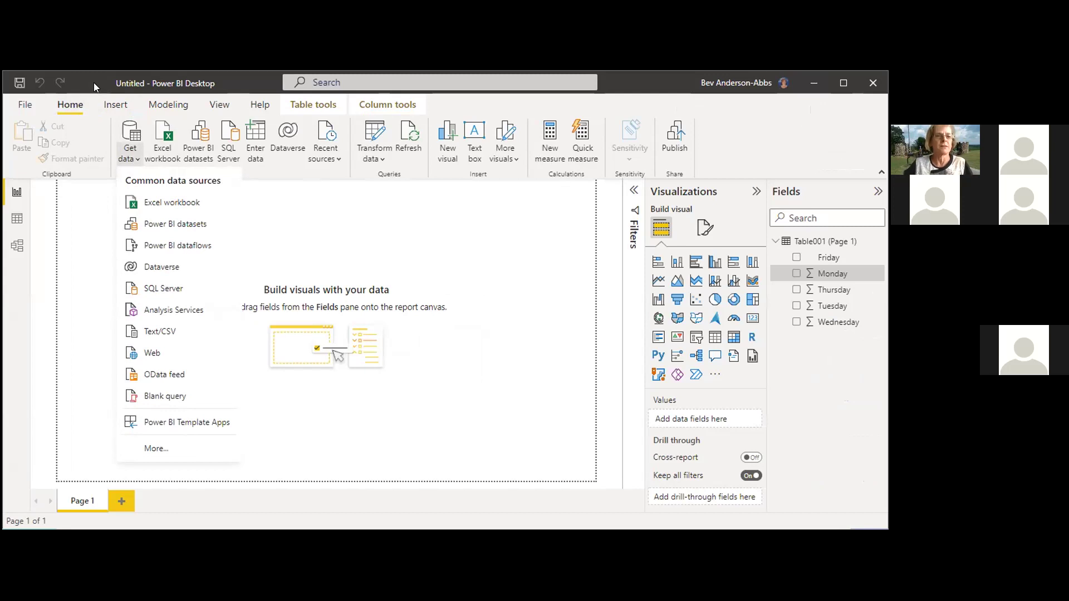
{"action": "left_click", "coordinate": [160, 332]}
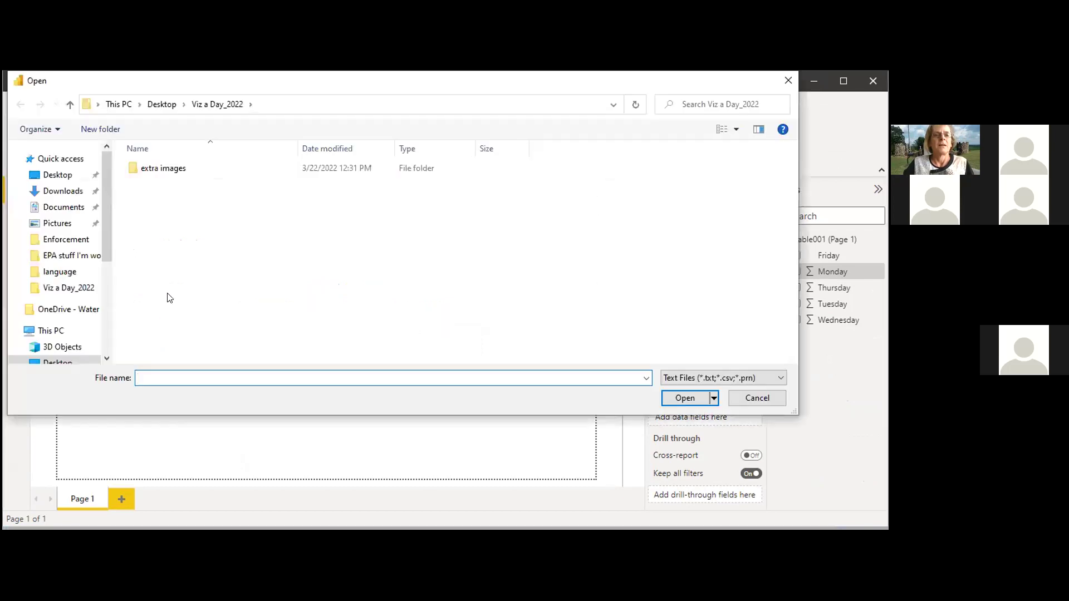
{"action": "left_click", "coordinate": [159, 107]}
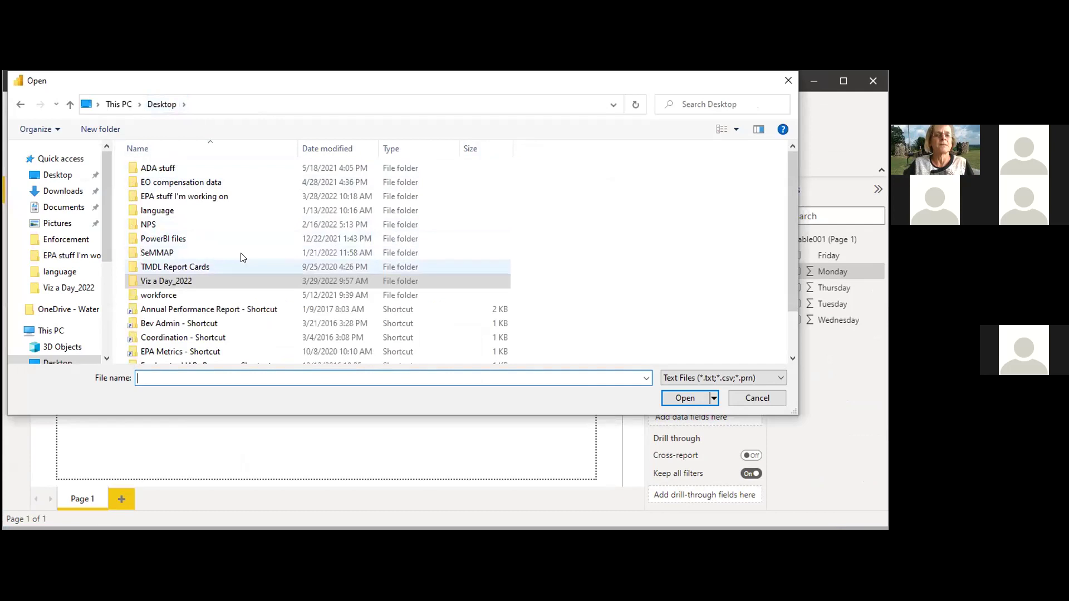
{"action": "double_click", "coordinate": [170, 254]}
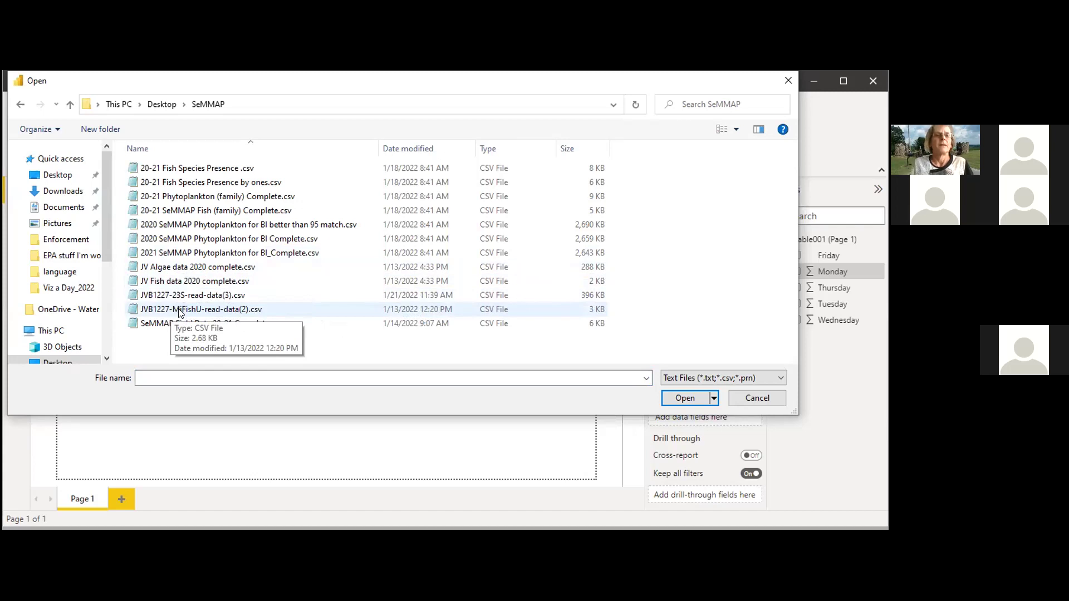
{"action": "key", "text": "Escape"}
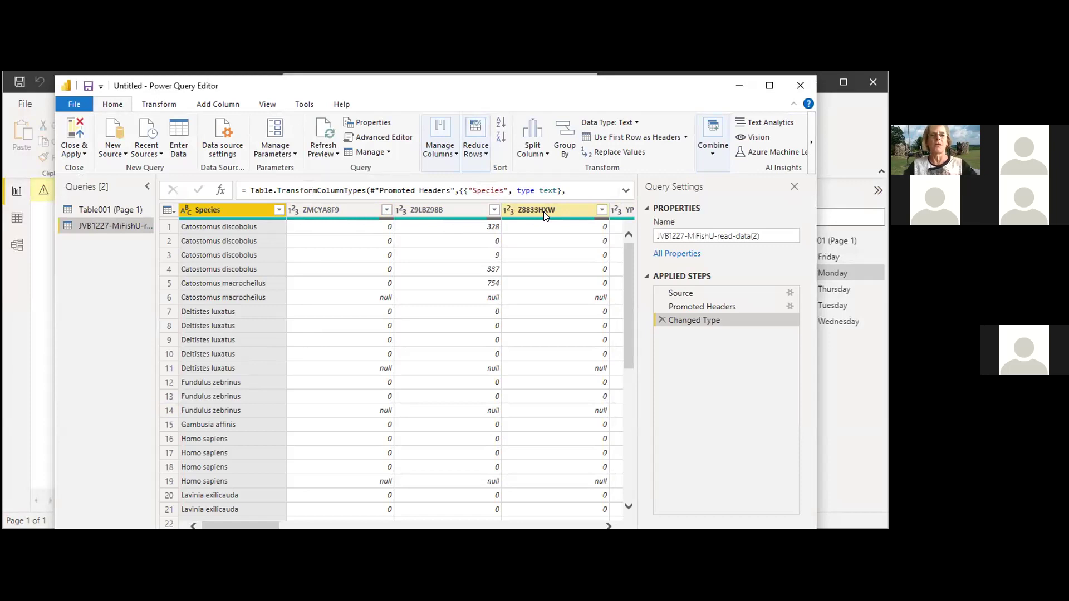
- Select the sample columns ZMCYA8F9 through 3UMD8SOW in the fish read-data query
{"action": "left_click", "coordinate": [363, 212]}
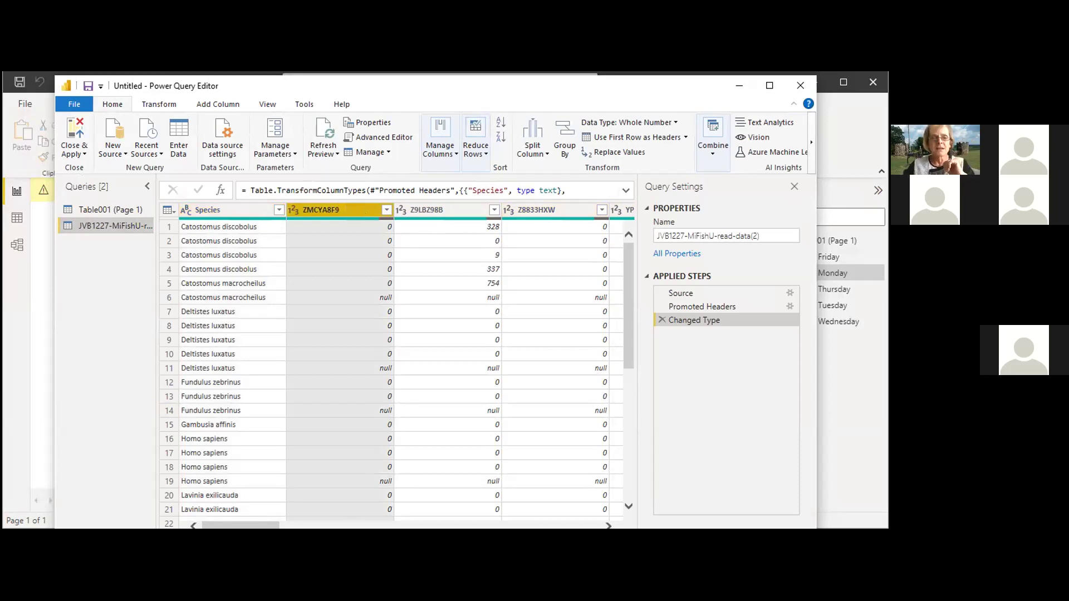
{"action": "left_click_drag", "start_coordinate": [273, 527], "coordinate": [281, 529]}
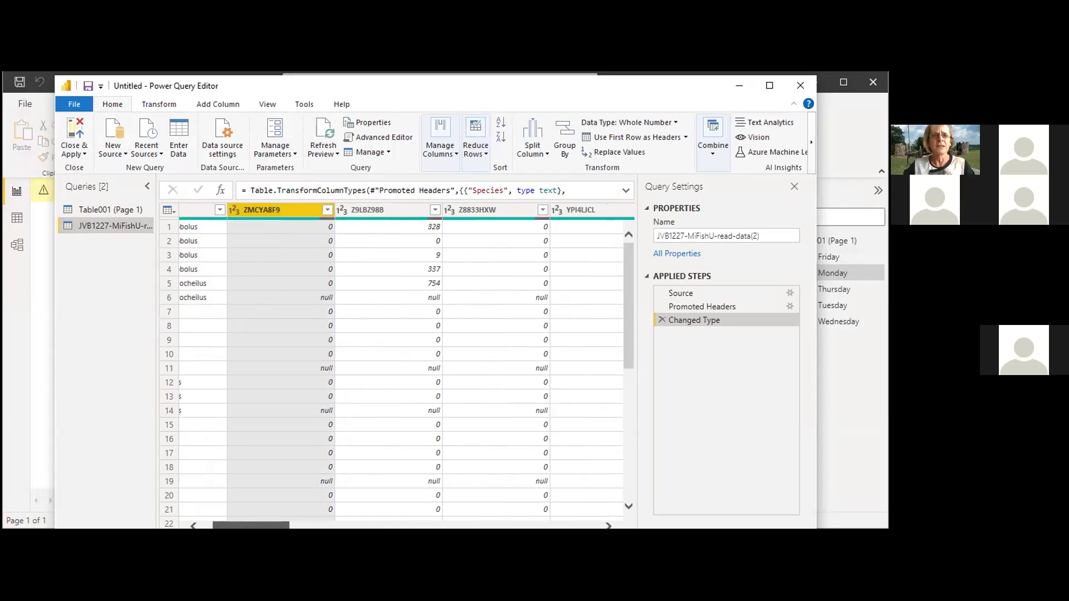
{"action": "left_click_drag", "start_coordinate": [282, 526], "coordinate": [590, 526]}
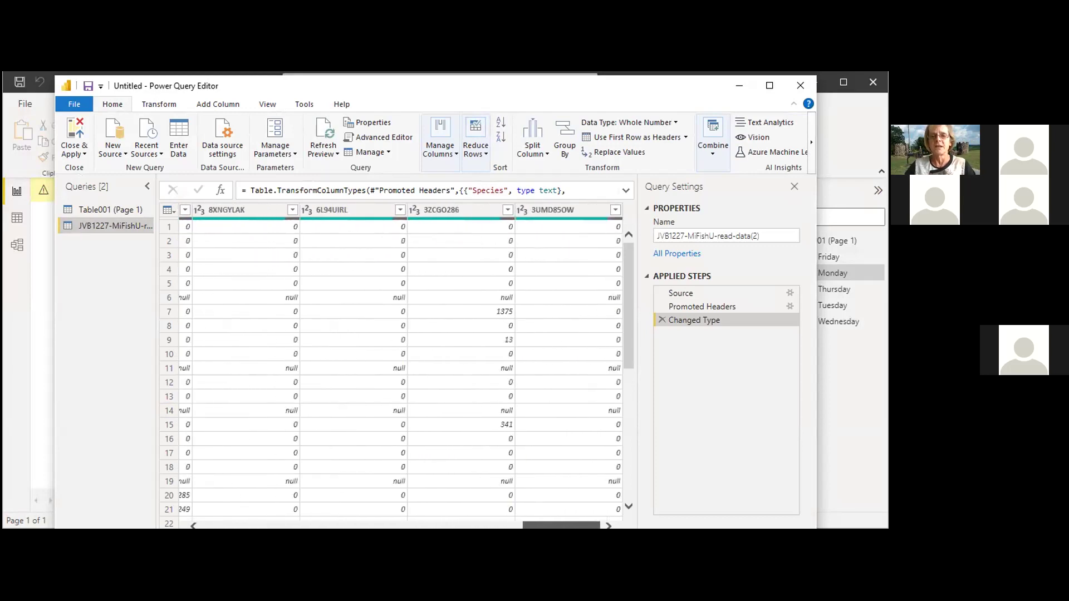
{"action": "left_click", "coordinate": [587, 208], "text": "shift"}
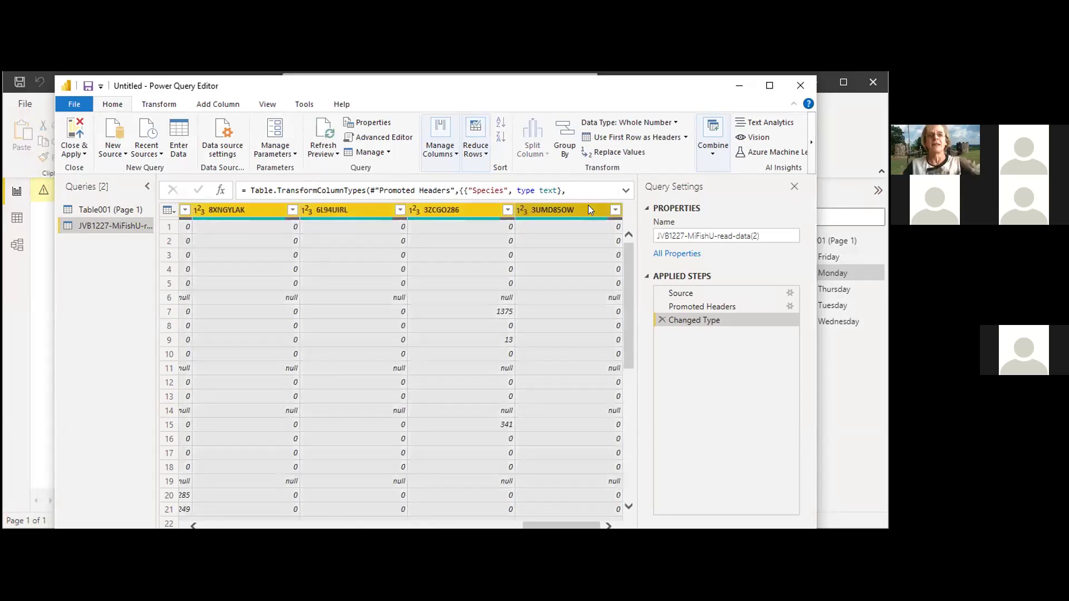
{"action": "left_click", "coordinate": [158, 108]}
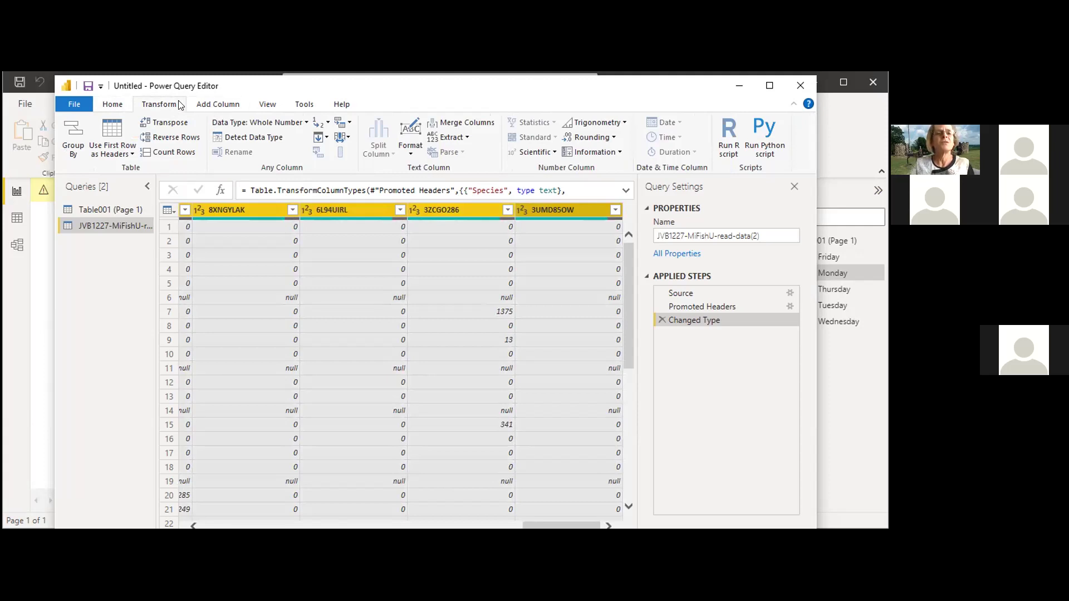
{"action": "left_click", "coordinate": [215, 105]}
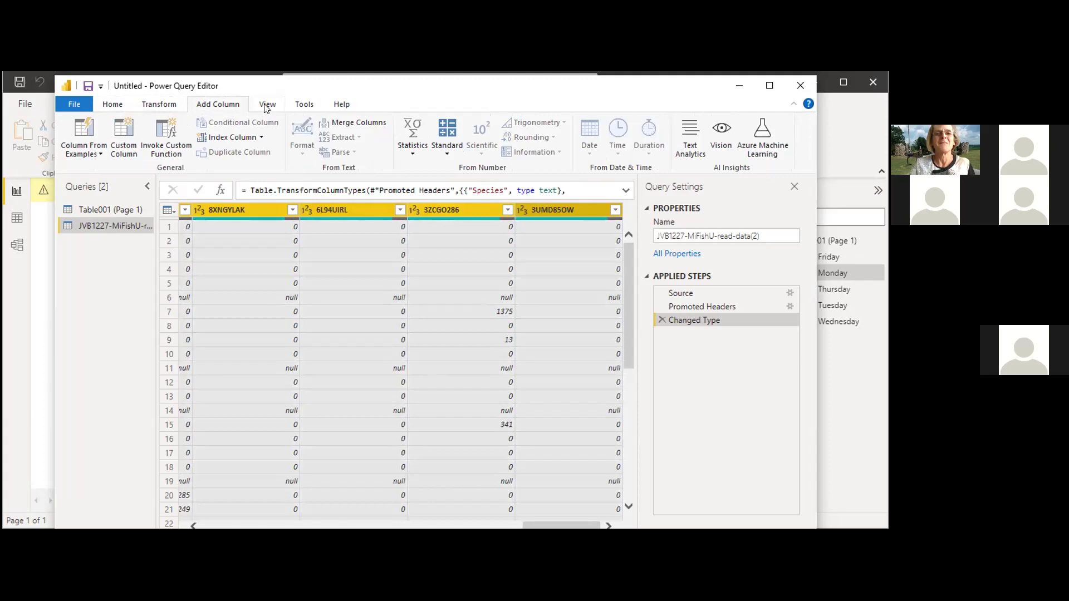
{"action": "left_click", "coordinate": [305, 106]}
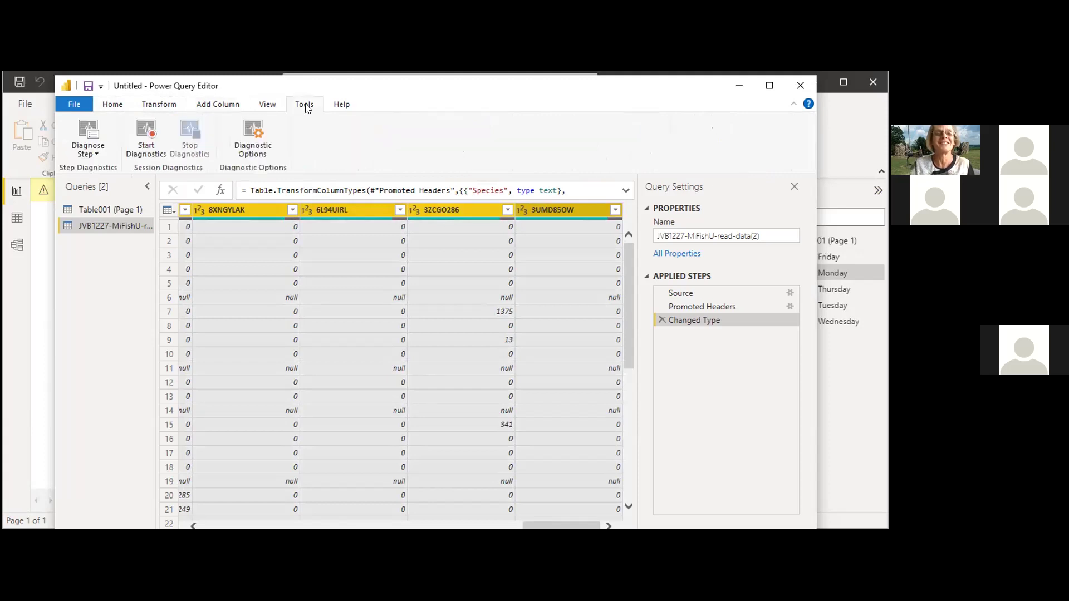
{"action": "left_click", "coordinate": [265, 106]}
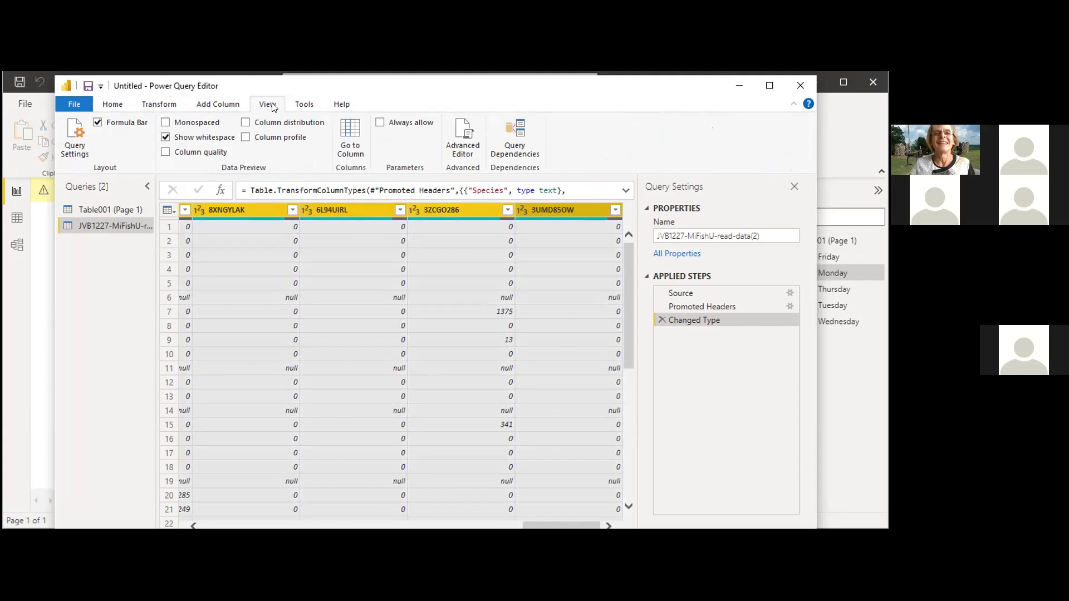
{"action": "left_click", "coordinate": [202, 105]}
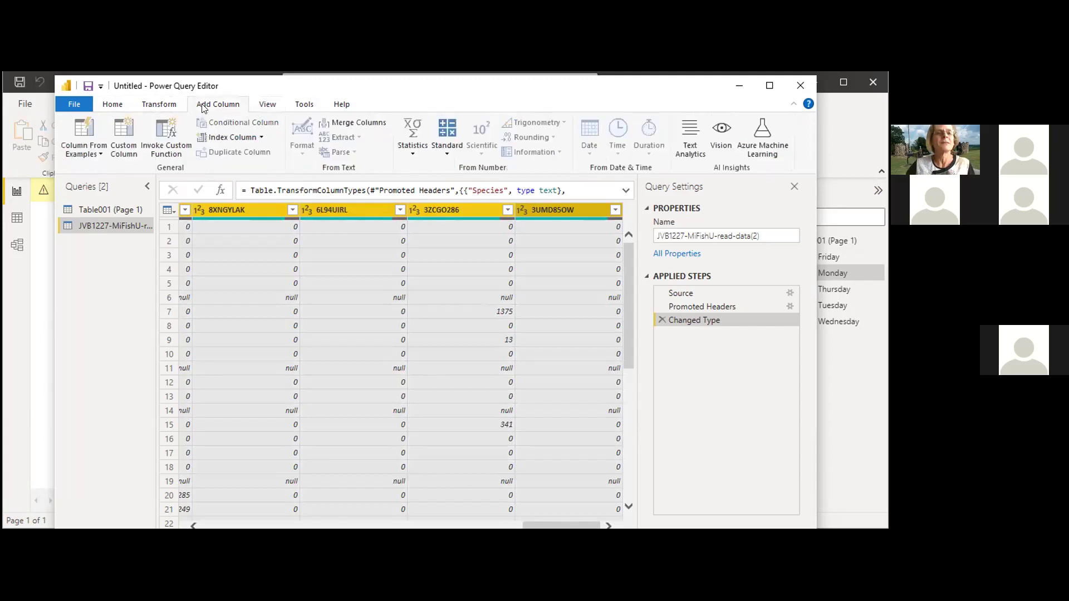
{"action": "left_click", "coordinate": [170, 106]}
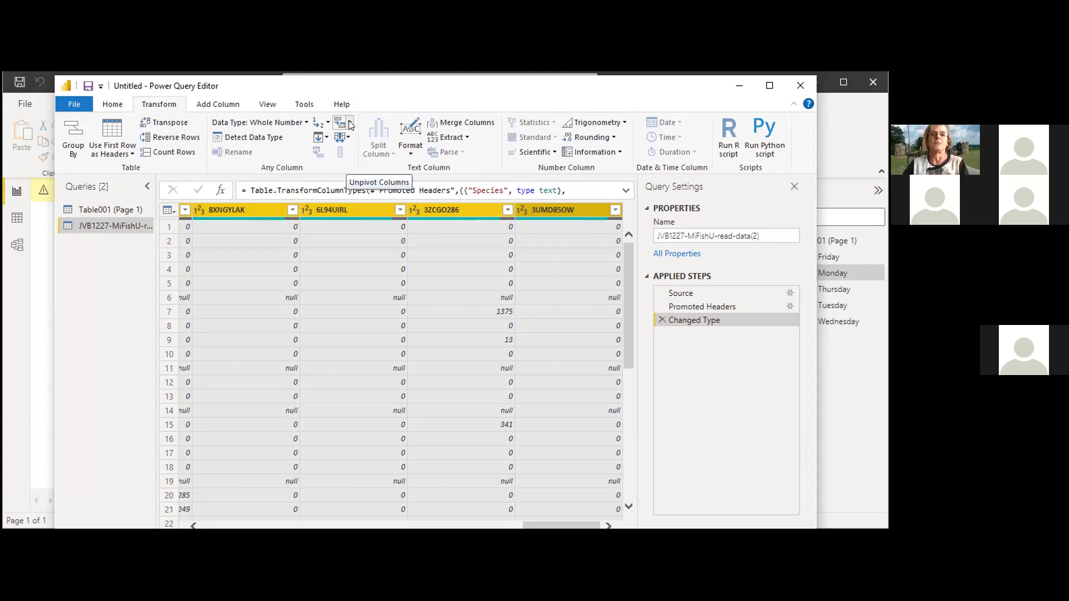
- Apply Unpivot Other Columns so every column except Species is unpivoted
{"action": "left_click", "coordinate": [350, 123]}
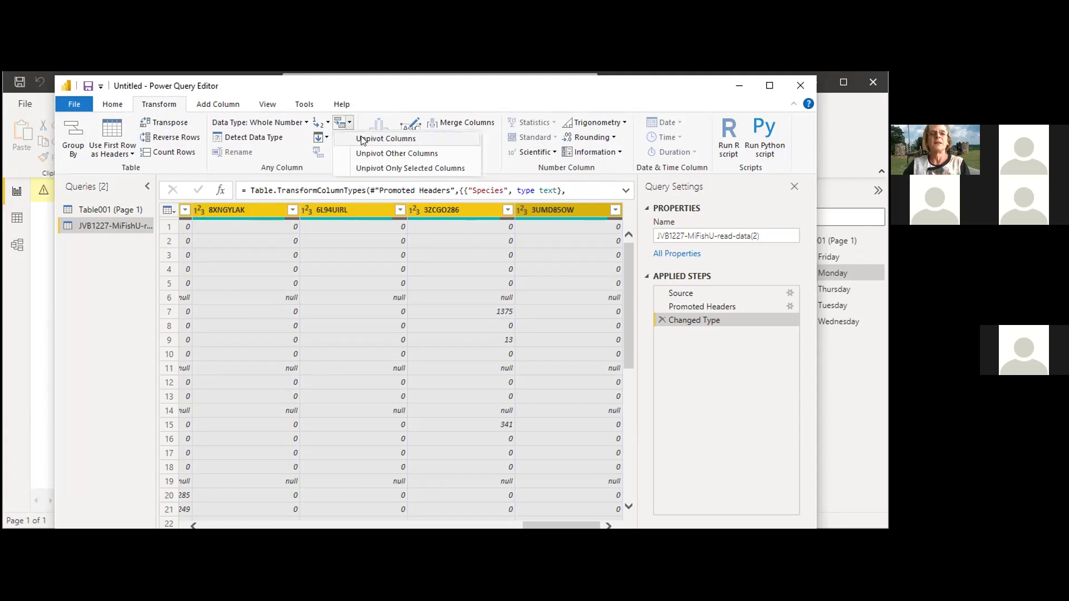
{"action": "left_click", "coordinate": [361, 140]}
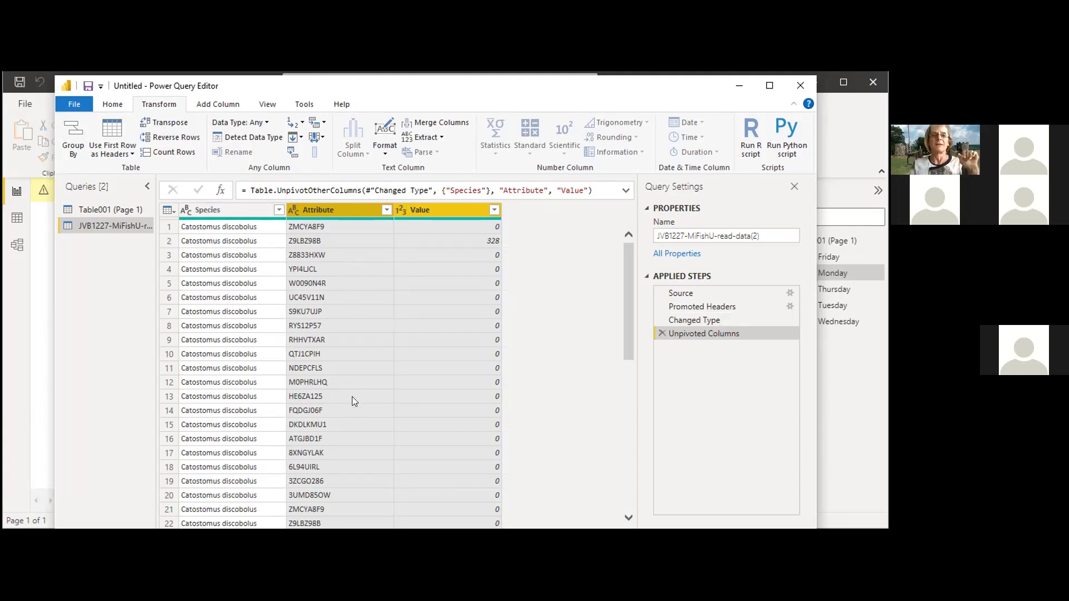
{"action": "scroll", "coordinate": [558, 254], "scroll_direction": "down", "scroll_amount": 6}
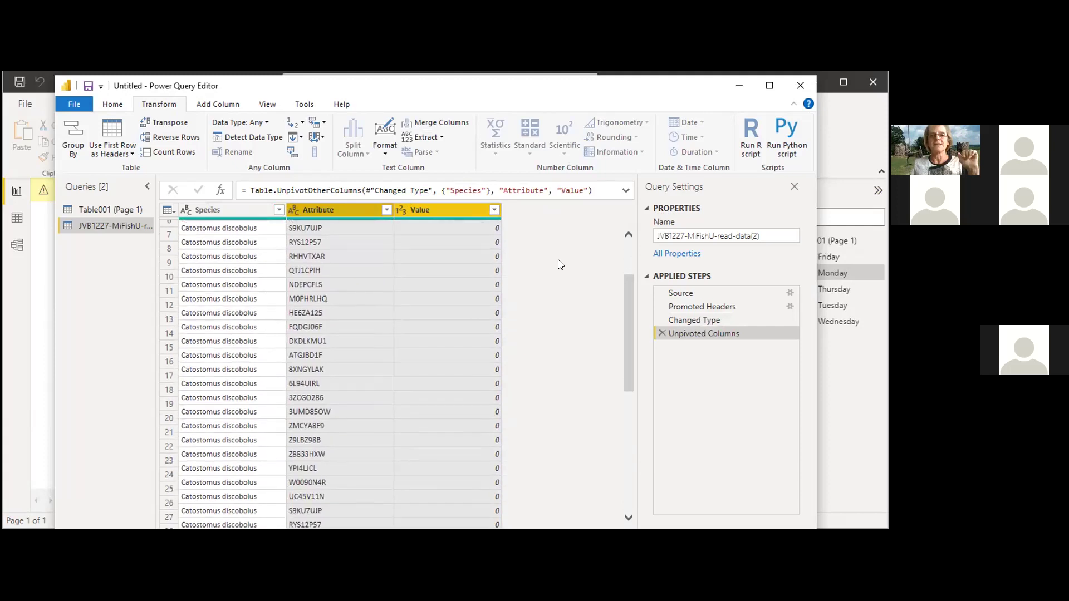
{"action": "scroll", "coordinate": [561, 265], "scroll_direction": "down", "scroll_amount": 3}
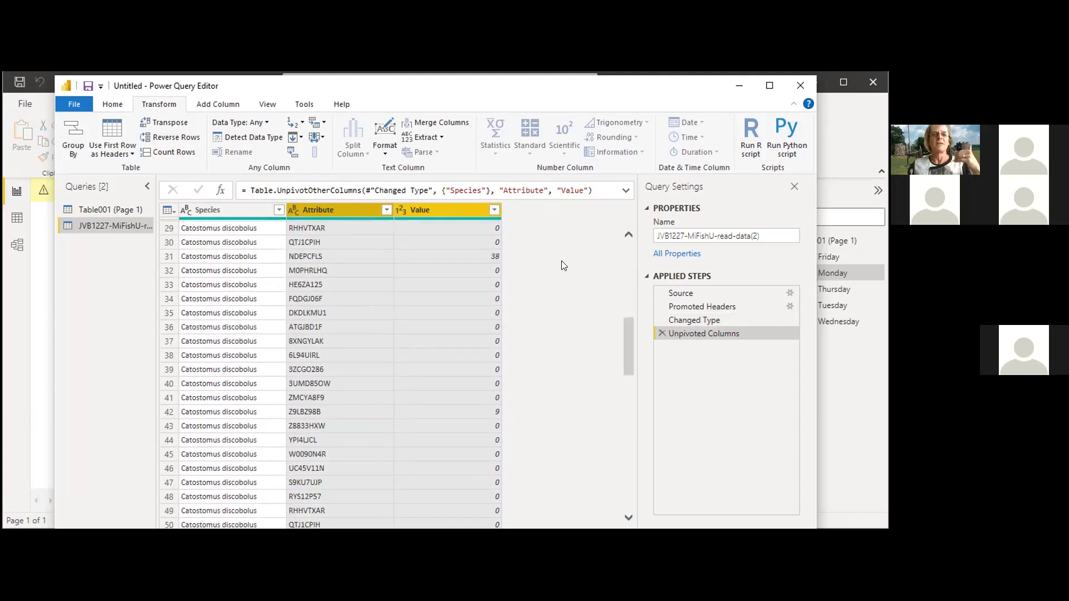
{"action": "scroll", "coordinate": [560, 269], "scroll_direction": "down", "scroll_amount": 8}
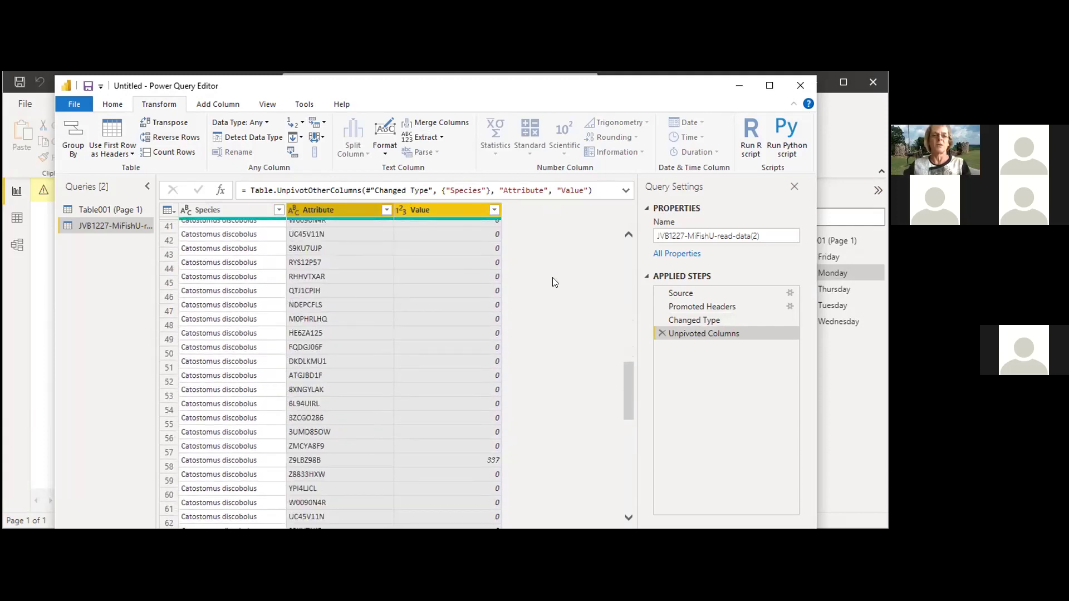
{"action": "scroll", "coordinate": [555, 285], "scroll_direction": "down", "scroll_amount": 3}
{"action": "scroll", "coordinate": [553, 288], "scroll_direction": "up", "scroll_amount": 5}
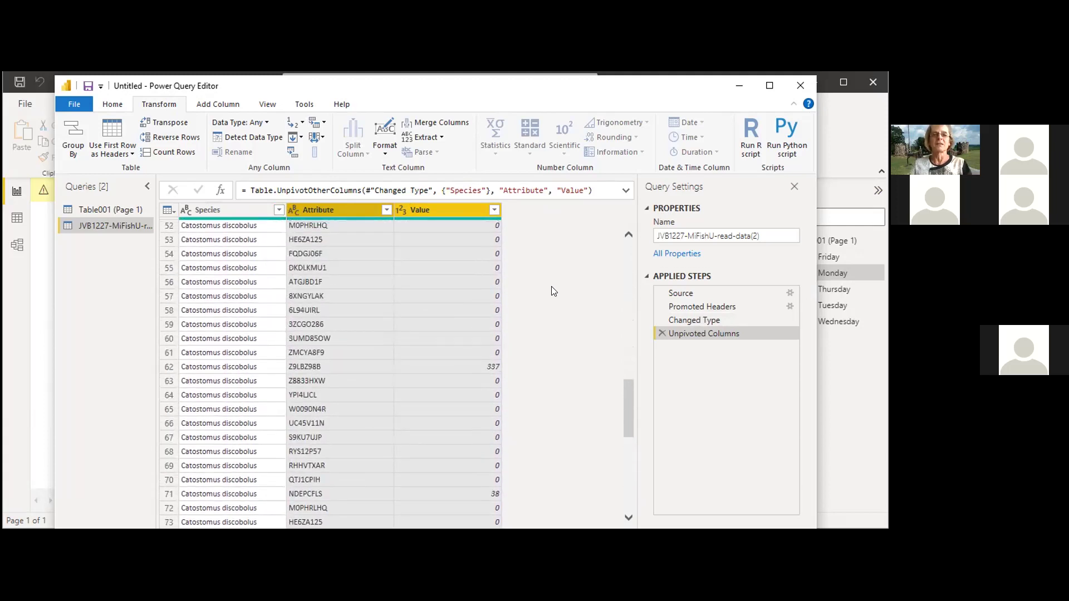
{"action": "scroll", "coordinate": [554, 291], "scroll_direction": "up", "scroll_amount": 4}
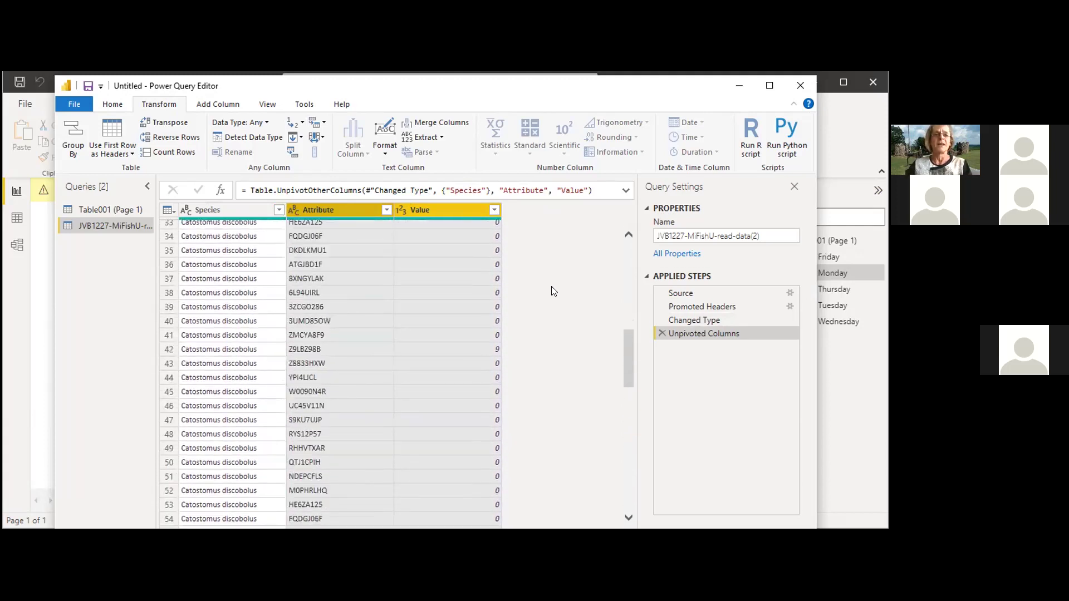
{"action": "scroll", "coordinate": [554, 289], "scroll_direction": "up", "scroll_amount": 6}
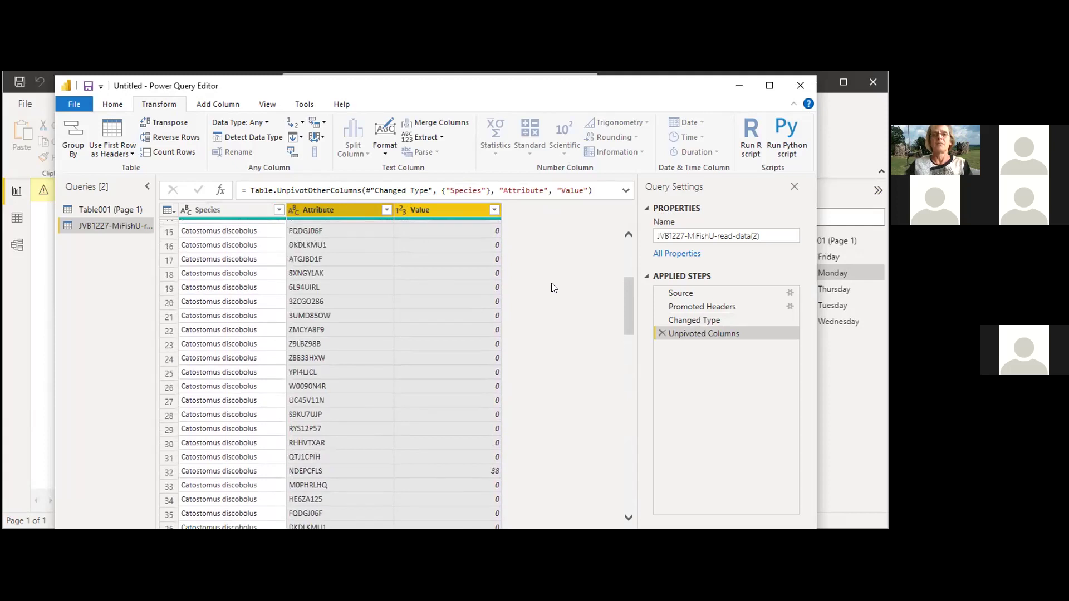
{"action": "scroll", "coordinate": [554, 287], "scroll_direction": "up", "scroll_amount": 5}
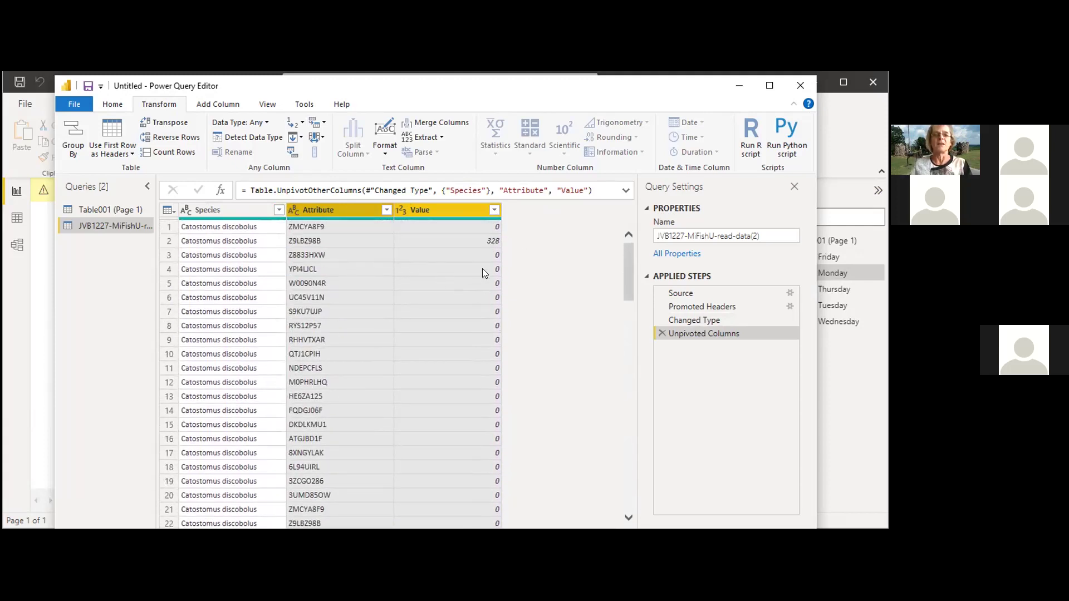
{"action": "scroll", "coordinate": [517, 262], "scroll_direction": "down", "scroll_amount": 4}
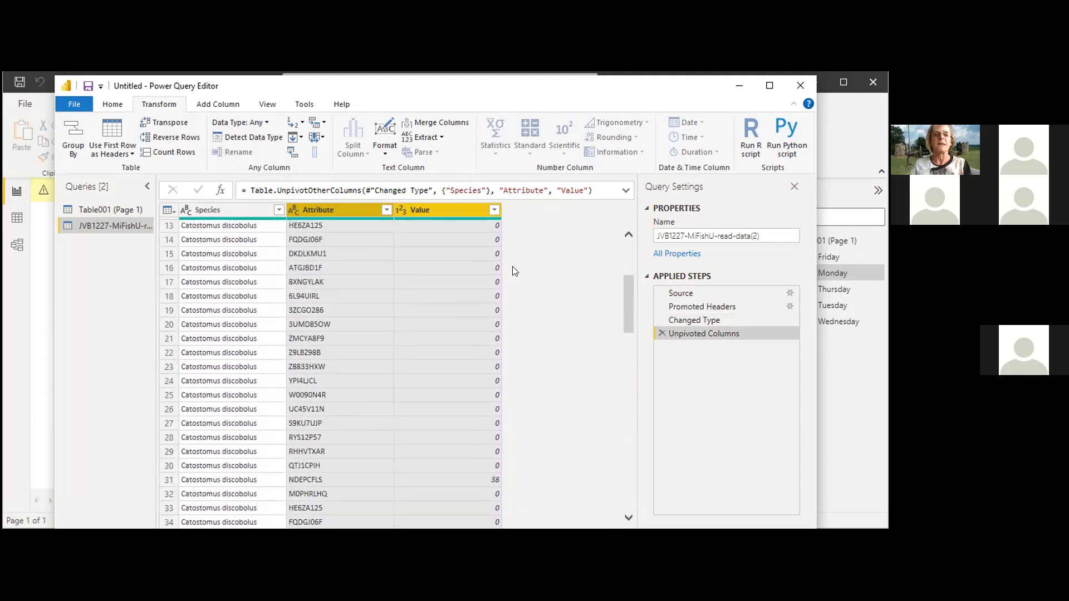
{"action": "scroll", "coordinate": [511, 292], "scroll_direction": "down", "scroll_amount": 6}
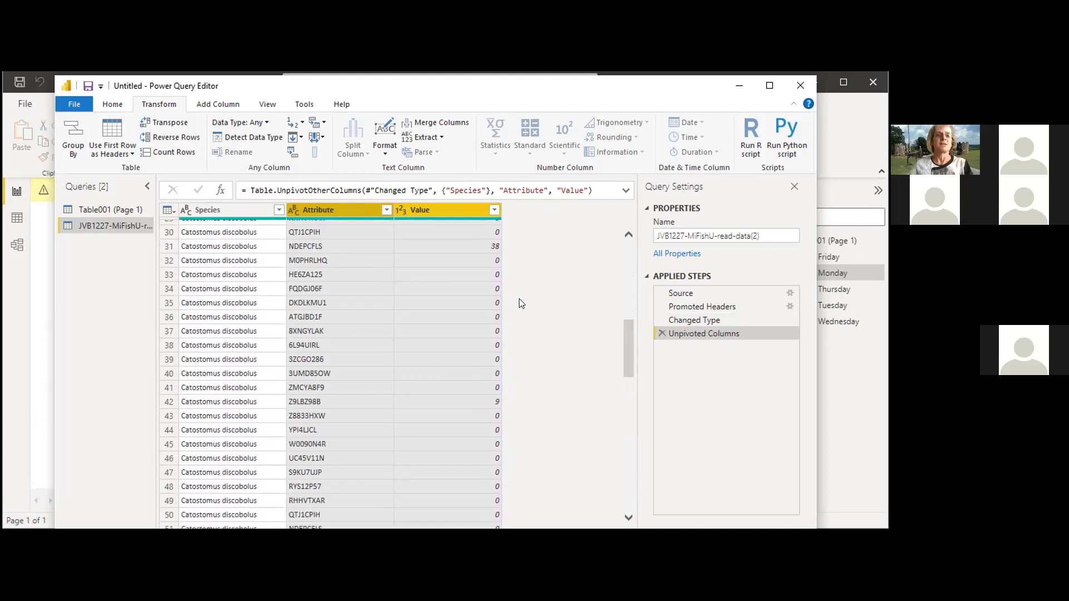
{"action": "scroll", "coordinate": [520, 301], "scroll_direction": "down", "scroll_amount": 2}
{"action": "scroll", "coordinate": [522, 305], "scroll_direction": "up", "scroll_amount": 6}
{"action": "scroll", "coordinate": [522, 305], "scroll_direction": "up", "scroll_amount": 6}
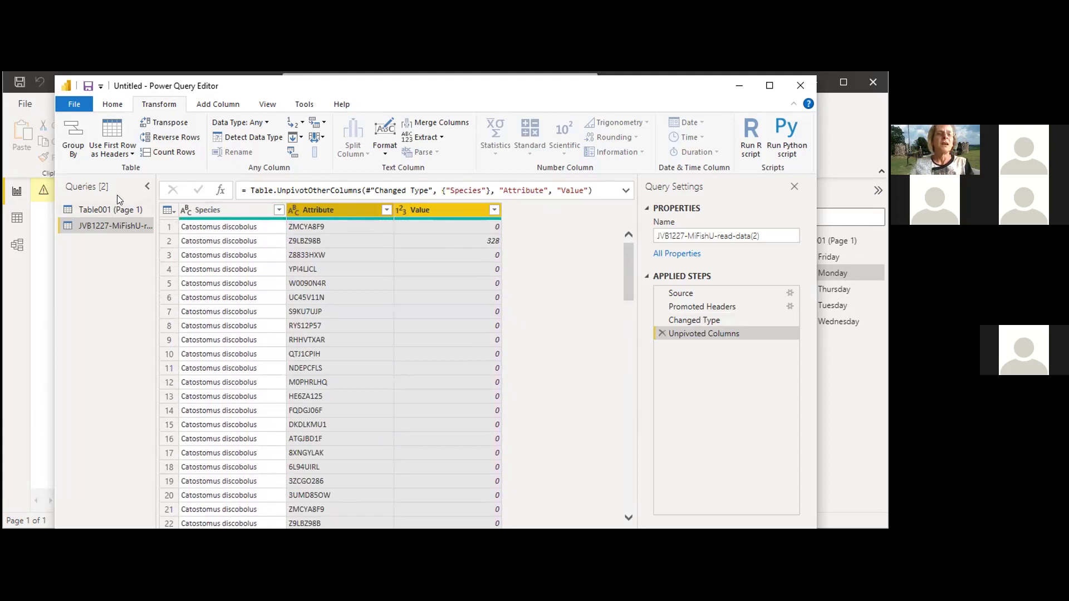
- Close & Apply the Power Query Editor, loading the 740 unpivoted fish rows
{"action": "left_click", "coordinate": [112, 104]}
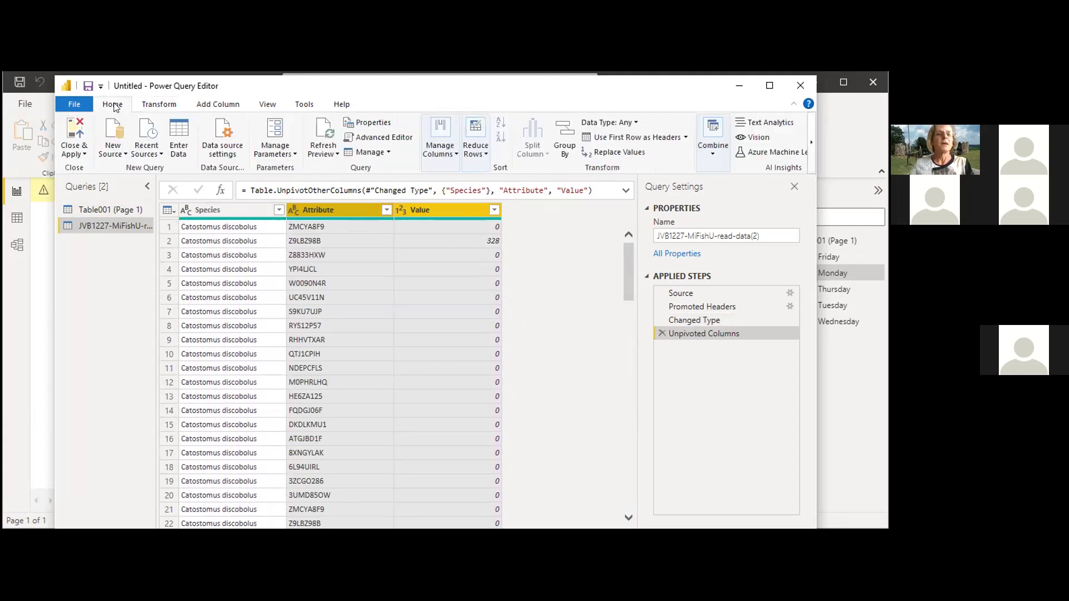
{"action": "left_click", "coordinate": [83, 155]}
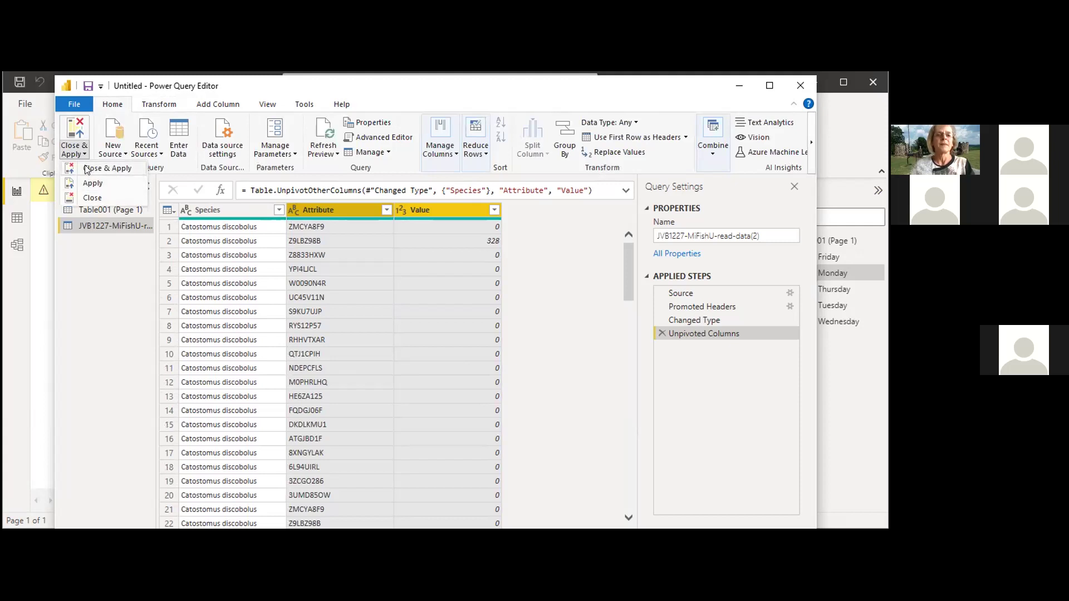
{"action": "left_click", "coordinate": [90, 169]}
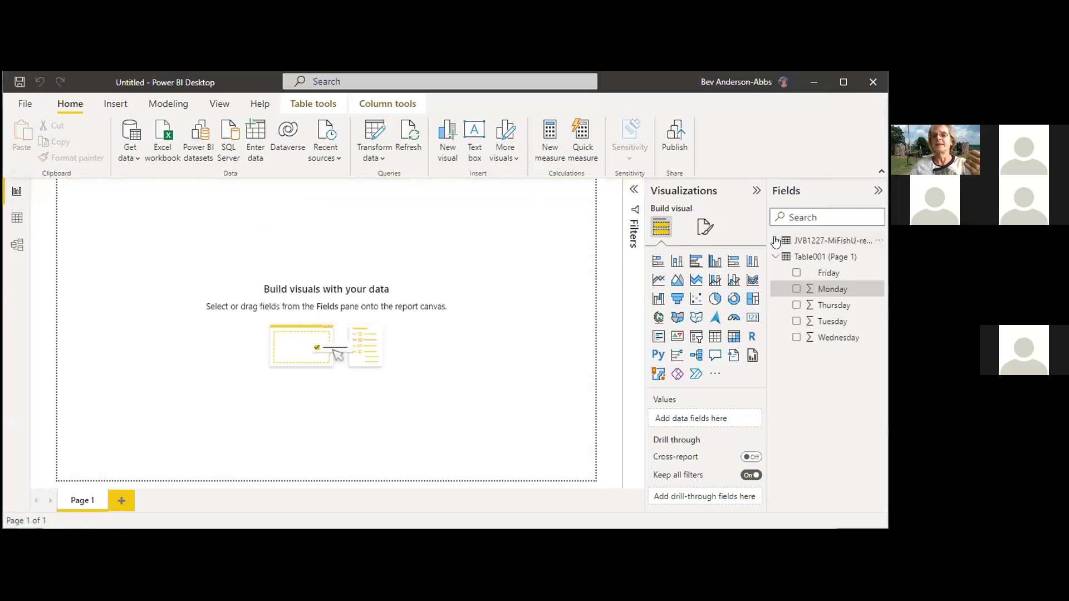
- Expand the JVB1227-MiFishU read-data table in Fields to show Attribute, Species and Value
{"action": "left_click", "coordinate": [775, 240]}
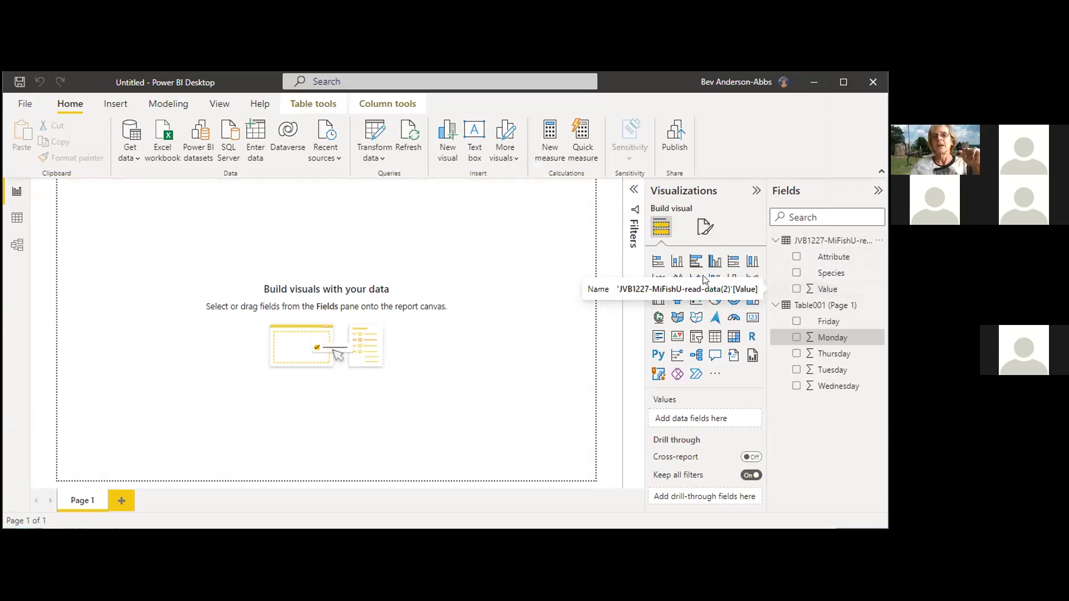
- Add a pie chart with Value as values and Species as legend, and enlarge it
{"action": "left_click", "coordinate": [710, 304]}
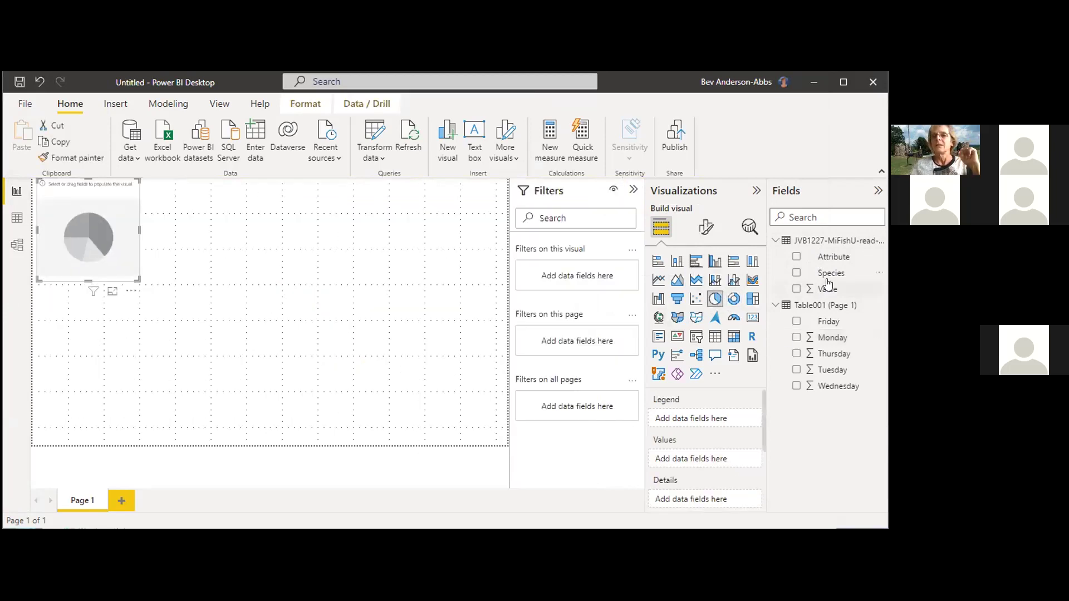
{"action": "left_click_drag", "start_coordinate": [825, 292], "coordinate": [703, 466]}
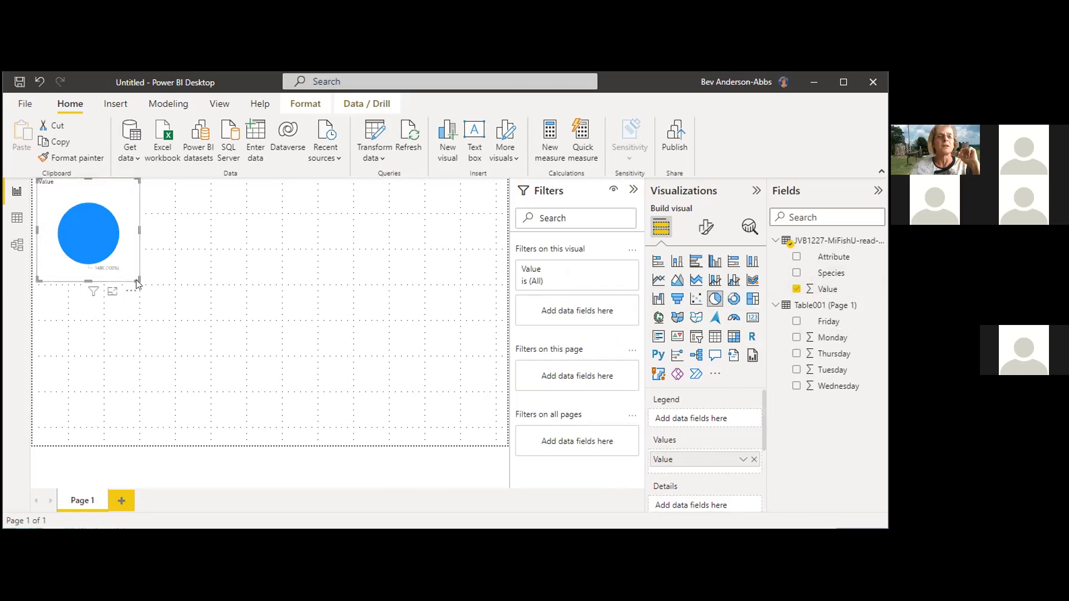
{"action": "left_click_drag", "start_coordinate": [139, 282], "coordinate": [412, 419]}
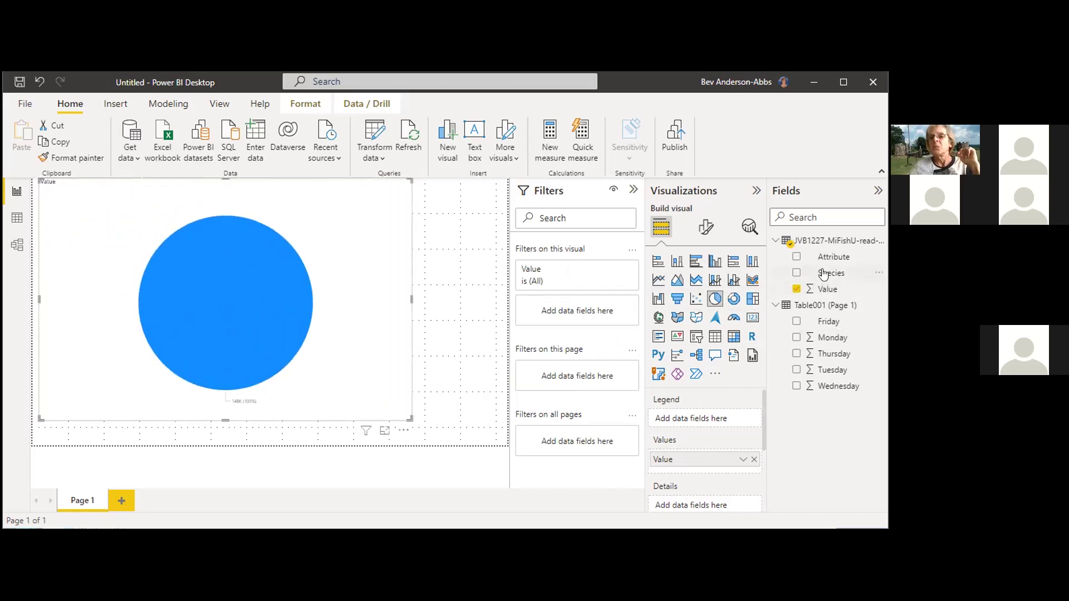
{"action": "left_click_drag", "start_coordinate": [823, 274], "coordinate": [687, 424]}
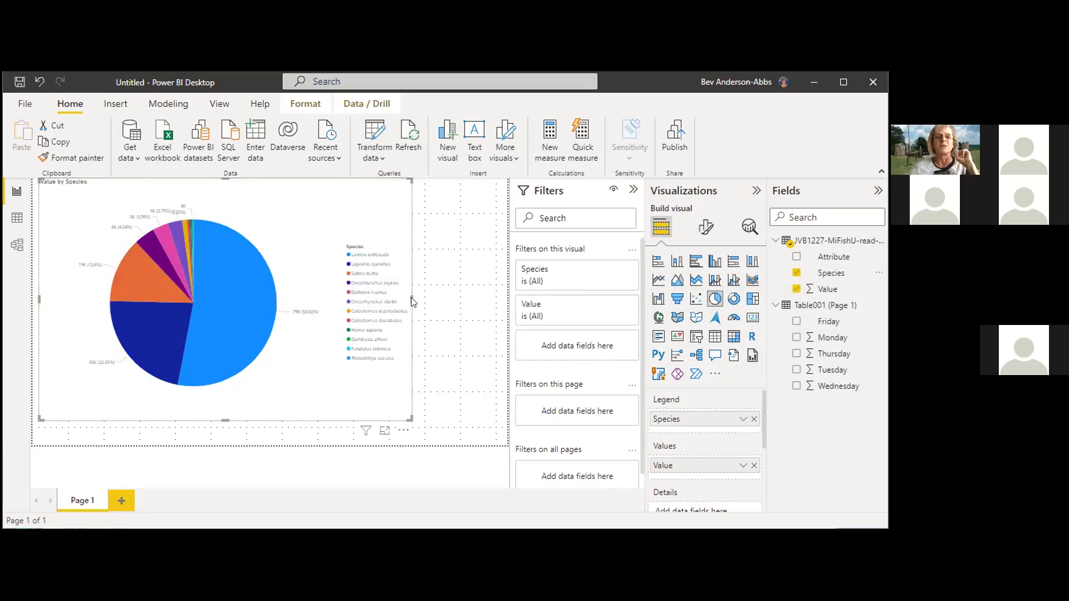
{"action": "left_click_drag", "start_coordinate": [414, 301], "coordinate": [453, 312]}
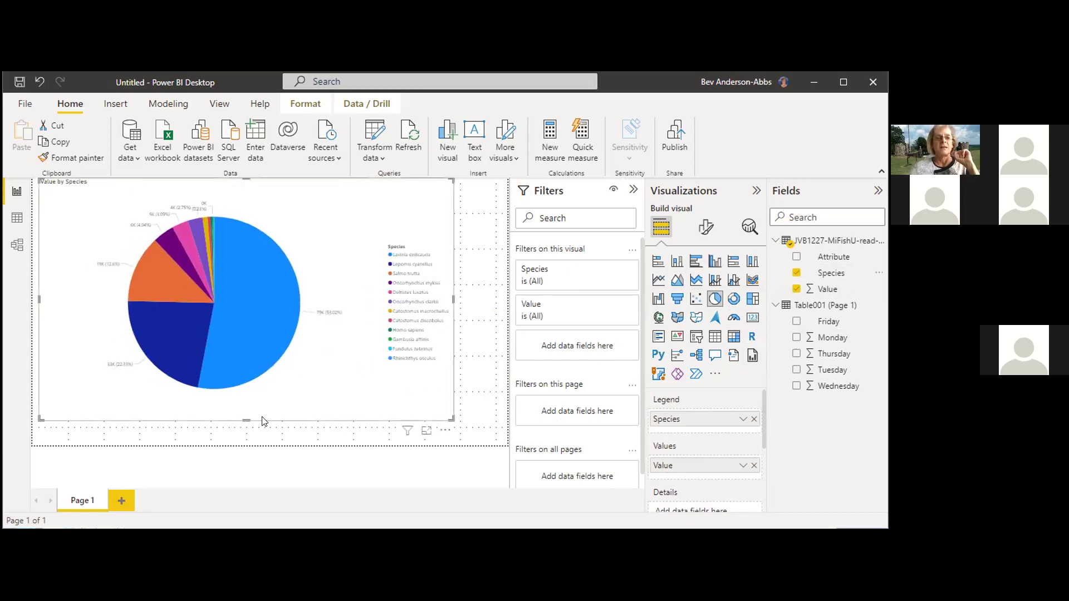
{"action": "left_click_drag", "start_coordinate": [246, 417], "coordinate": [246, 439]}
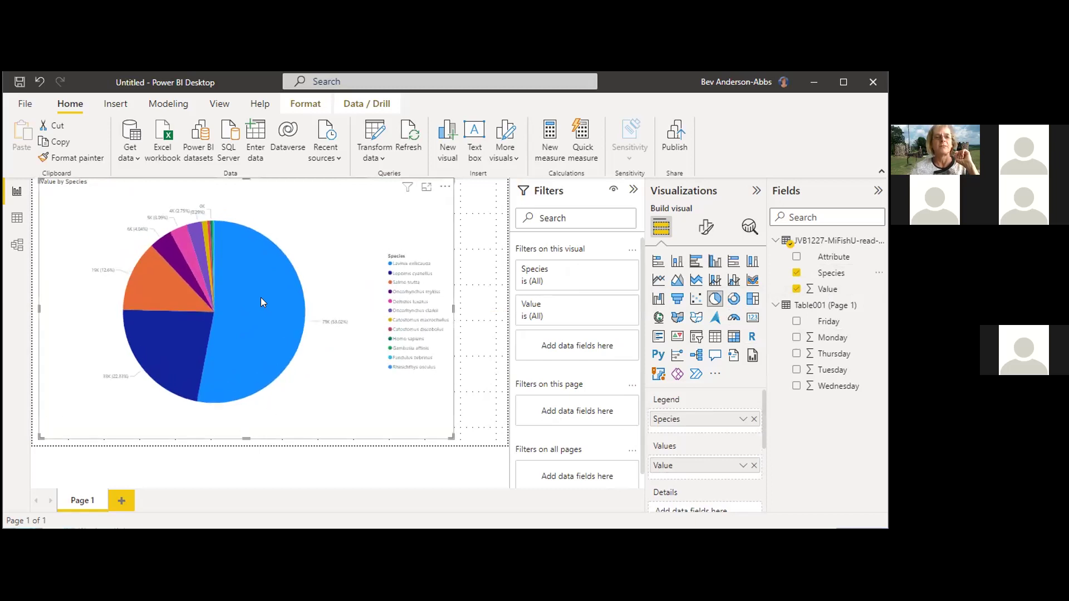
{"action": "mouse_move", "coordinate": [259, 296]}
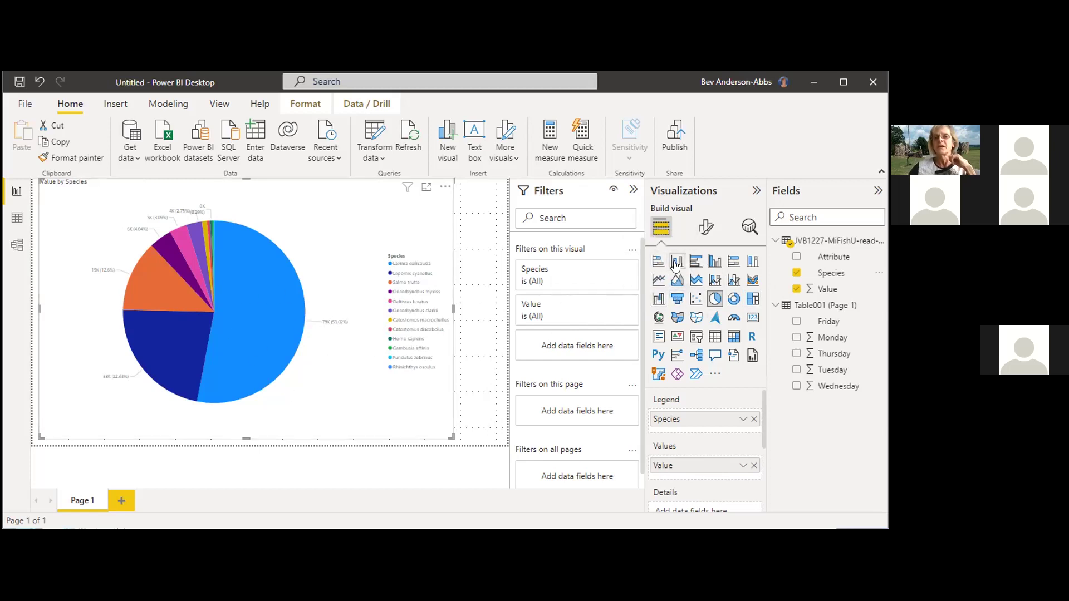
- Switch the chart through stacked, clustered and 100% stacked bar and column types
{"action": "left_click", "coordinate": [656, 262]}
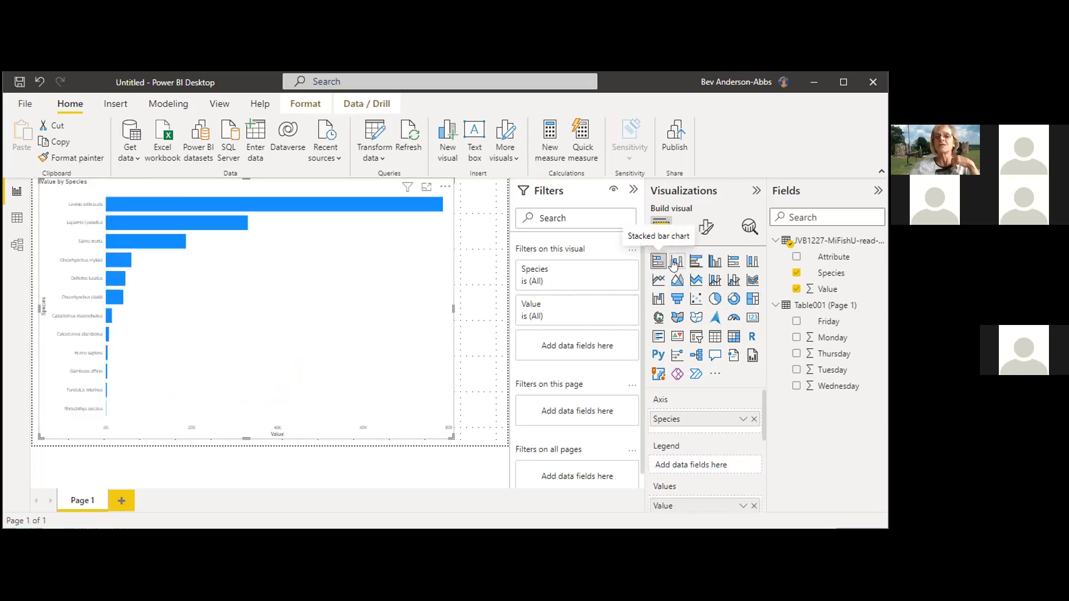
{"action": "left_click", "coordinate": [677, 262]}
{"action": "left_click", "coordinate": [696, 262]}
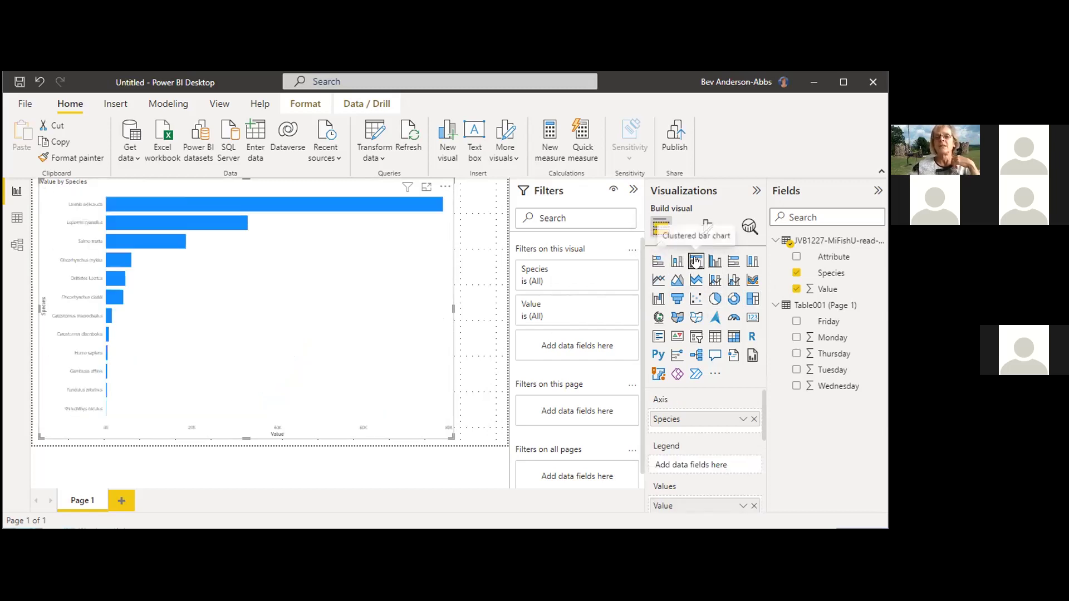
{"action": "left_click", "coordinate": [718, 262]}
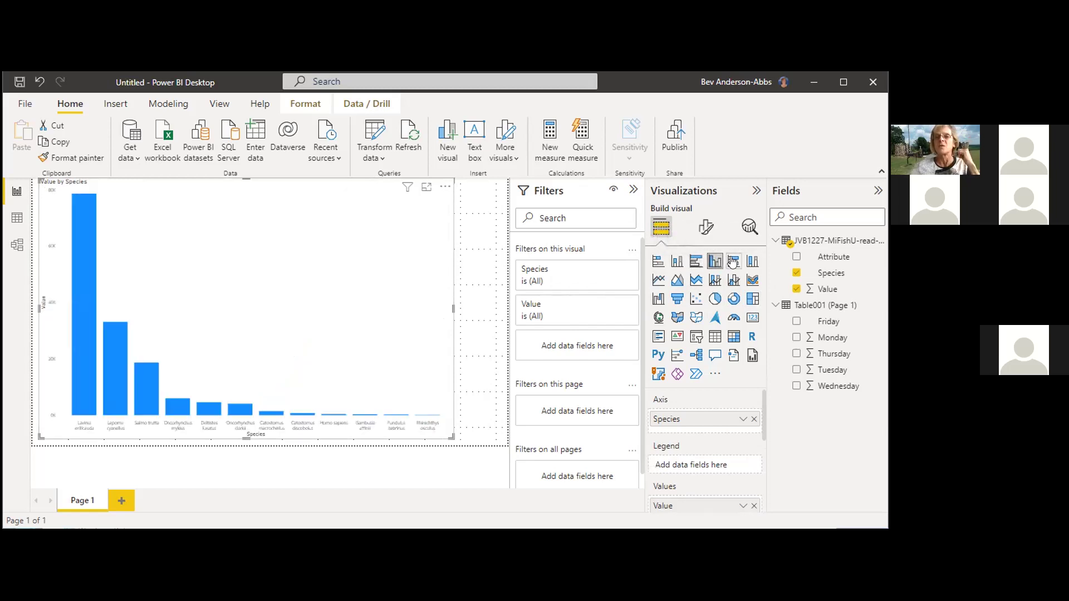
{"action": "left_click", "coordinate": [733, 262]}
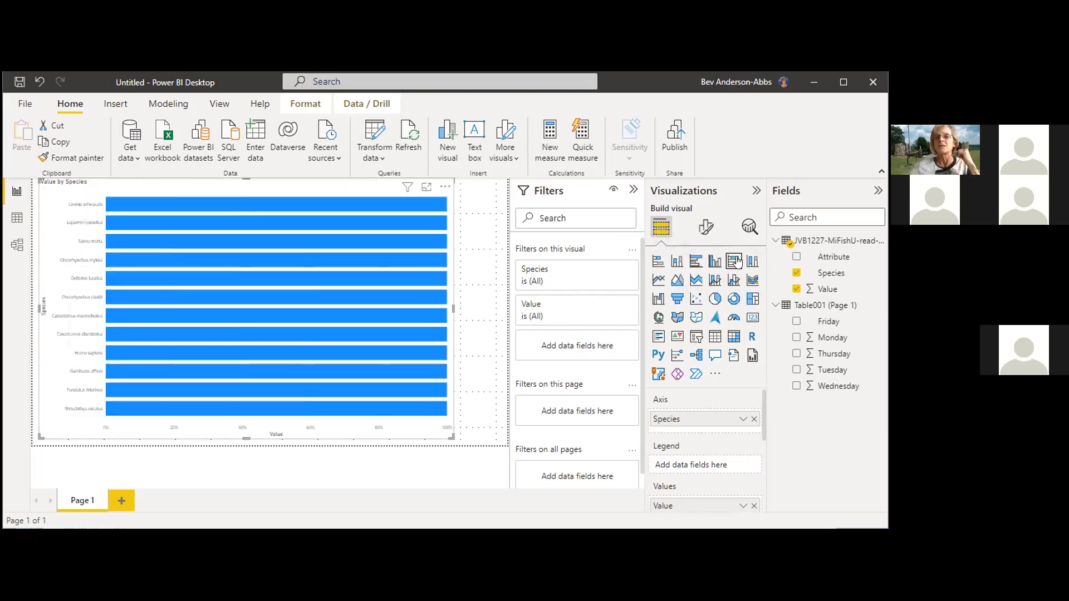
{"action": "left_click", "coordinate": [752, 263]}
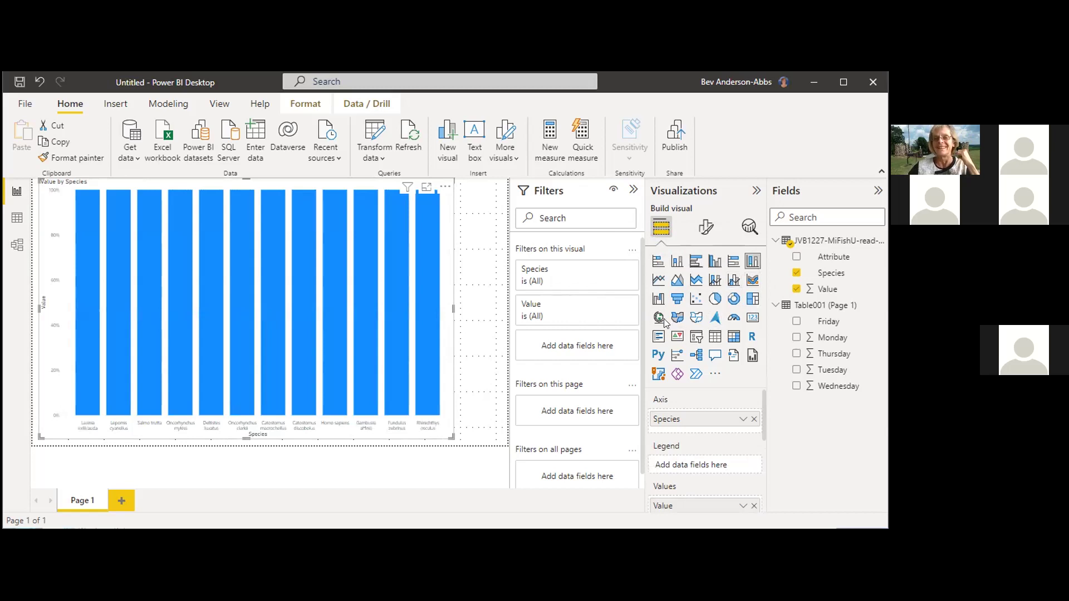
- Try line, area, scatter and pie versions, finishing on a donut chart
{"action": "left_click", "coordinate": [658, 280]}
{"action": "left_click", "coordinate": [681, 280]}
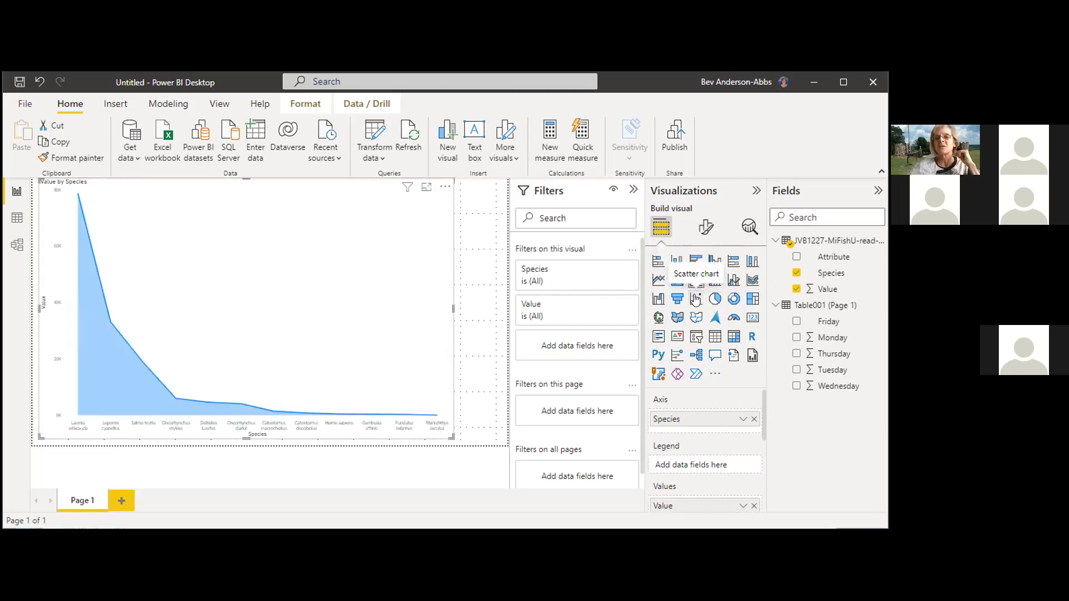
{"action": "left_click", "coordinate": [695, 300]}
{"action": "left_click", "coordinate": [714, 299]}
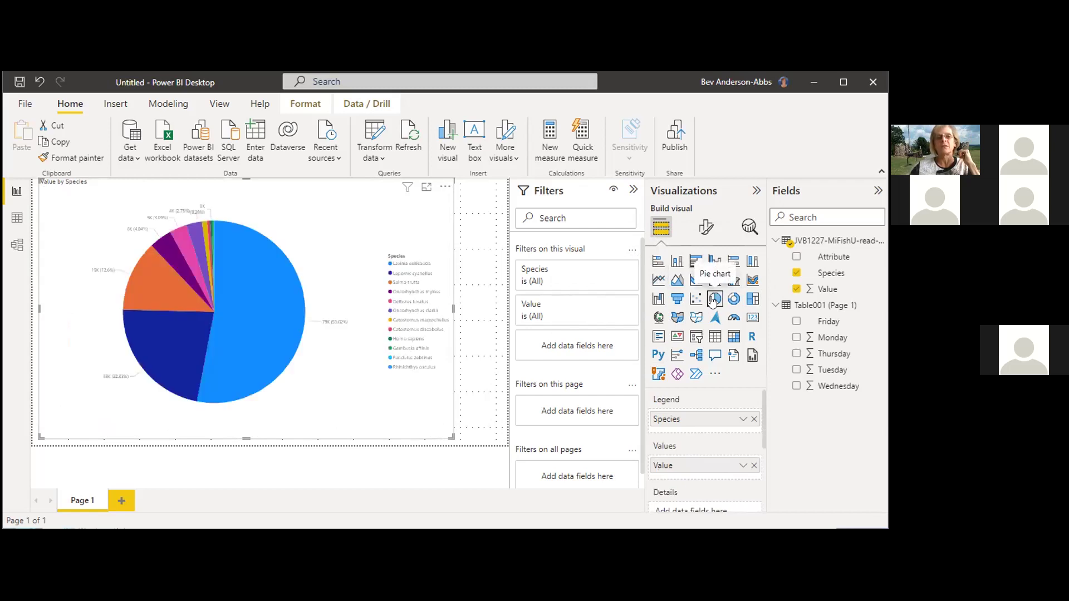
{"action": "left_click", "coordinate": [733, 300]}
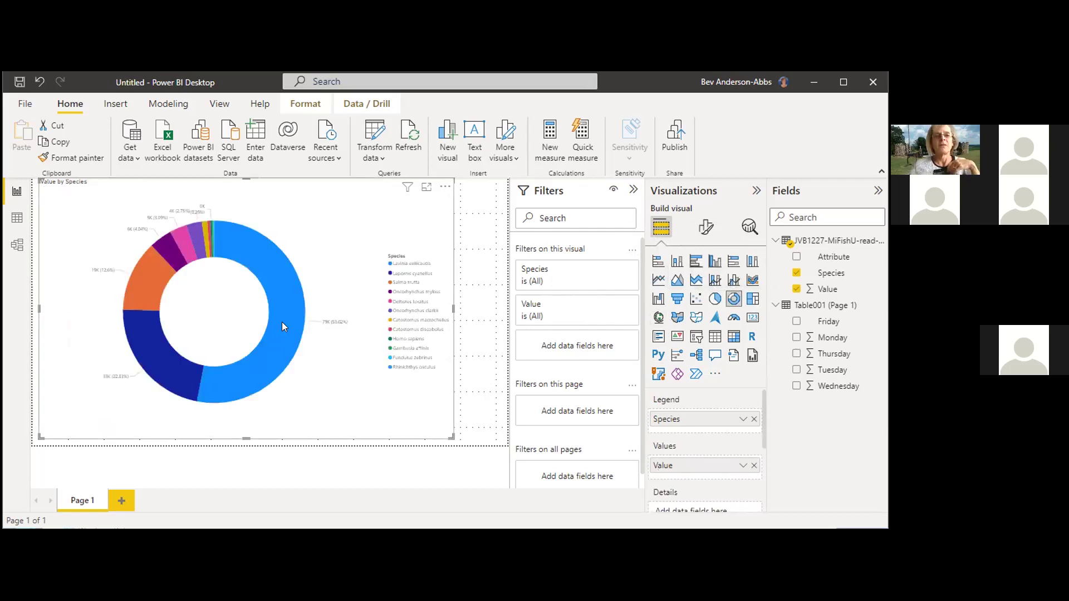
{"action": "mouse_move", "coordinate": [282, 323]}
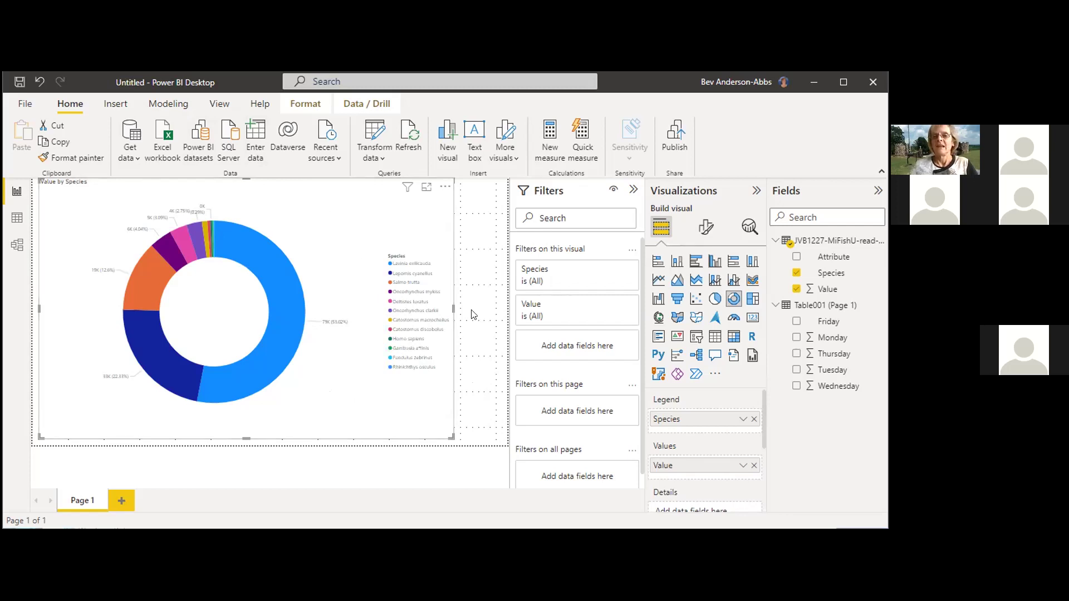
- On a new blank Page 2, start a Text/CSV import from the Desktop's language folder
{"action": "left_click", "coordinate": [122, 503]}
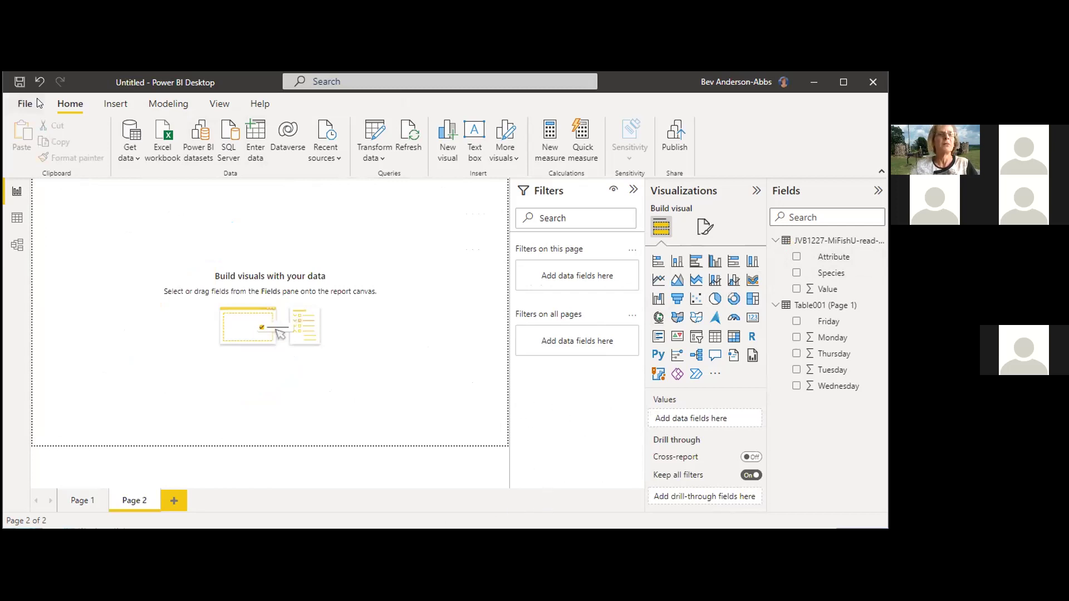
{"action": "left_click", "coordinate": [135, 155]}
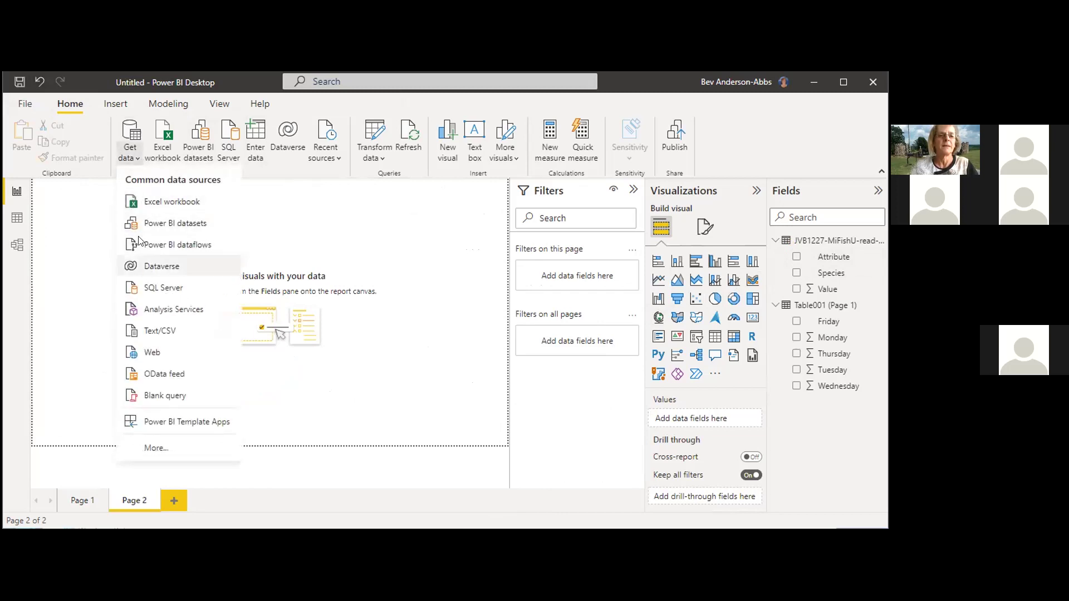
{"action": "left_click", "coordinate": [160, 332]}
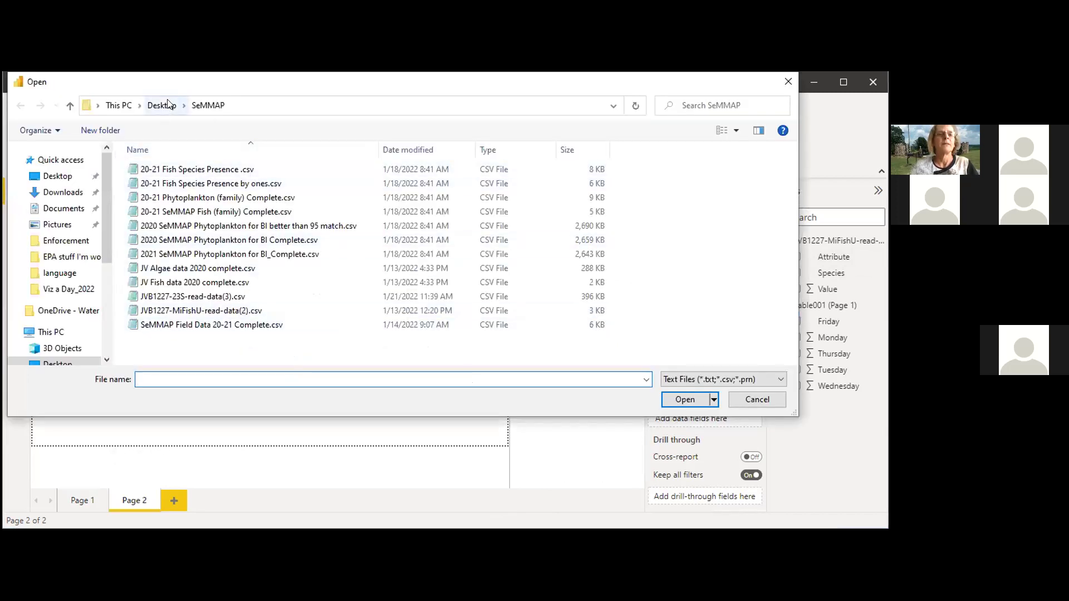
{"action": "left_click", "coordinate": [161, 105]}
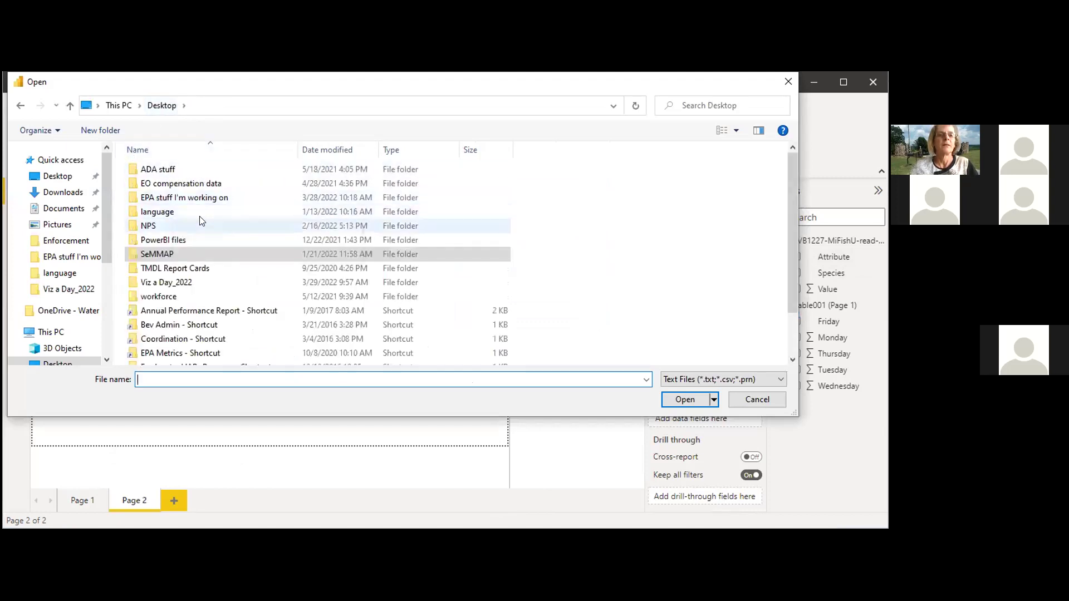
{"action": "double_click", "coordinate": [162, 211]}
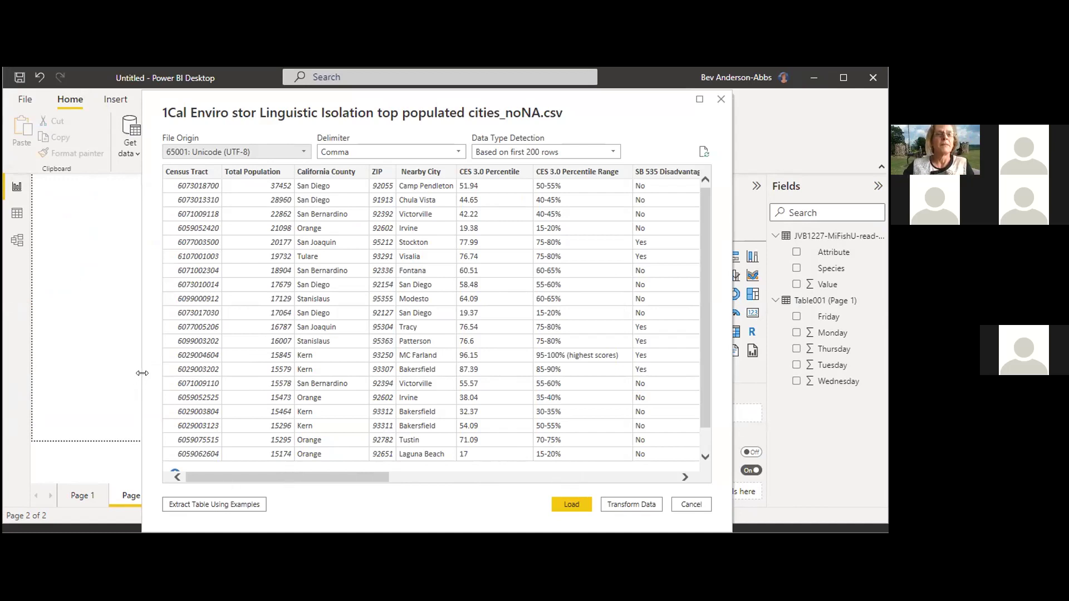
- Widen the linguistic isolation cities CSV preview to check its columns, then open it in Power Query Editor
{"action": "left_click_drag", "start_coordinate": [142, 373], "coordinate": [53, 373]}
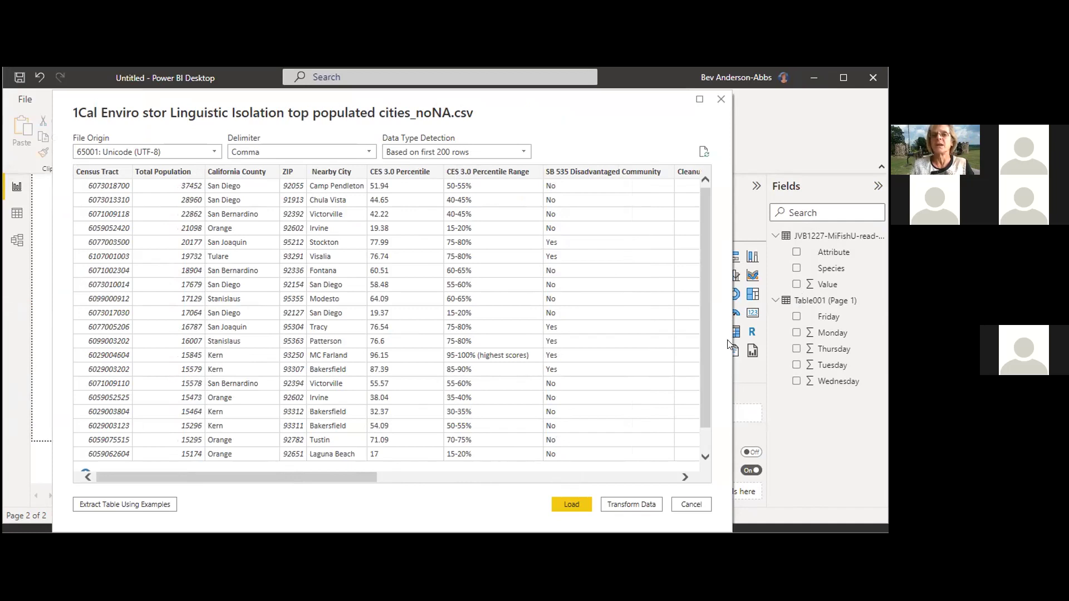
{"action": "left_click_drag", "start_coordinate": [731, 343], "coordinate": [842, 344]}
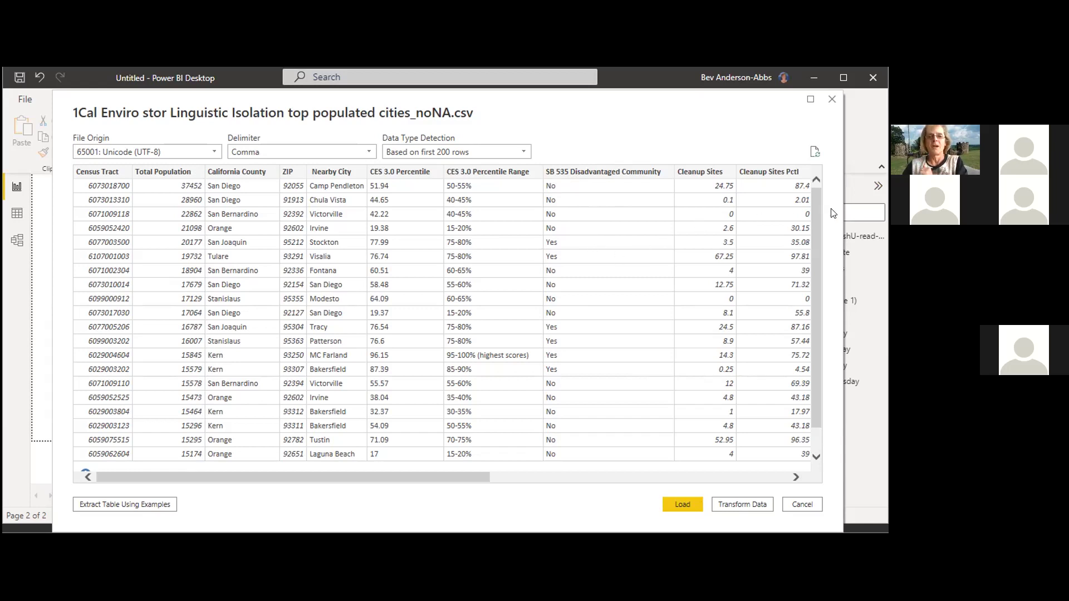
{"action": "left_click", "coordinate": [736, 505]}
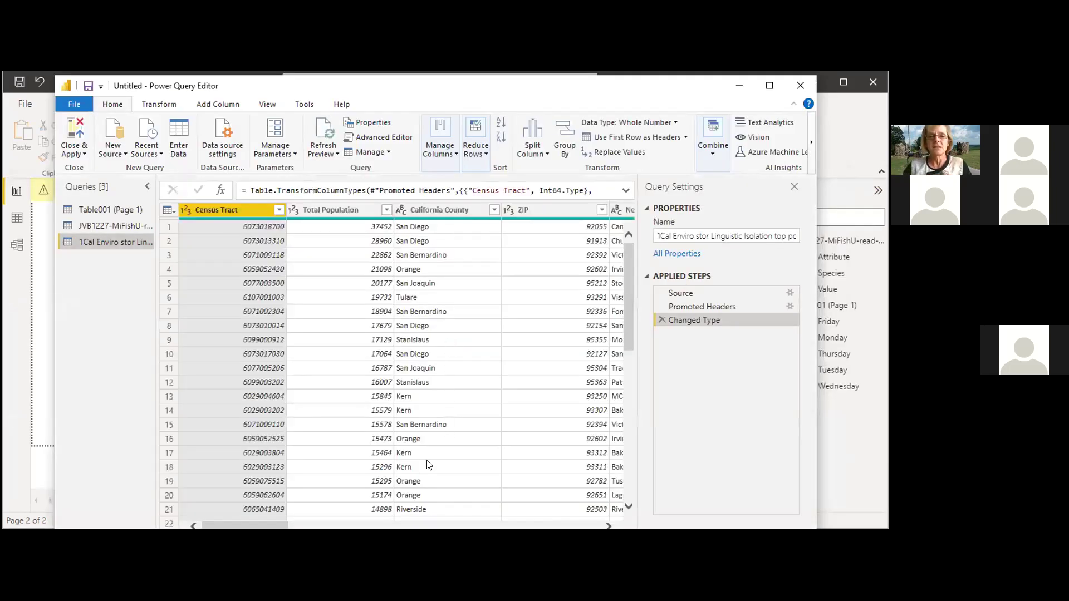
- Delete the Cleanup Sites through Pop. Char. Score columns from the linguistic isolation query
{"action": "left_click_drag", "start_coordinate": [249, 526], "coordinate": [427, 527]}
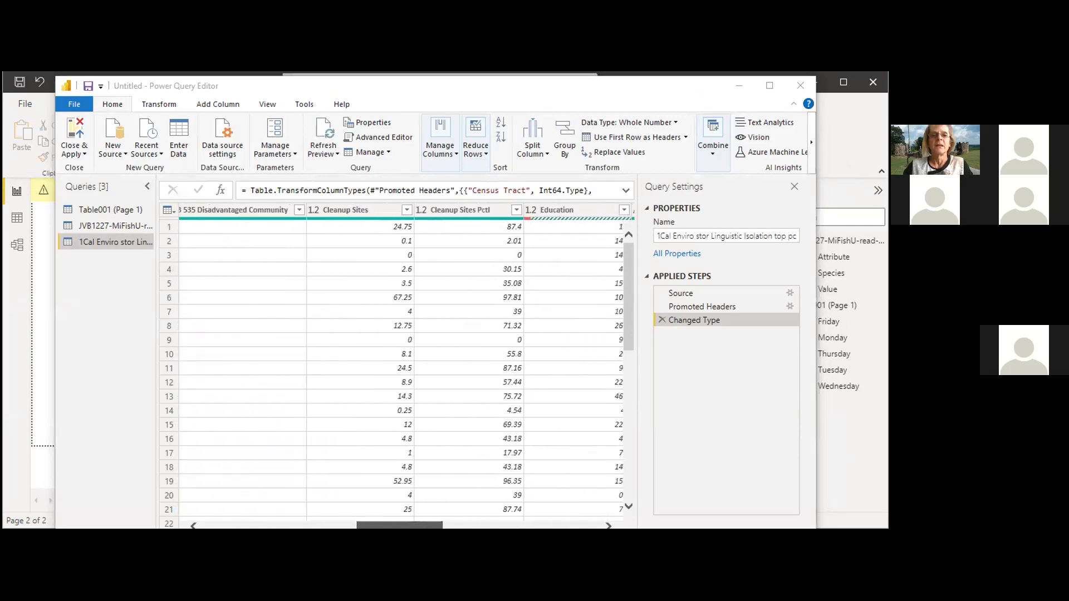
{"action": "left_click", "coordinate": [363, 210]}
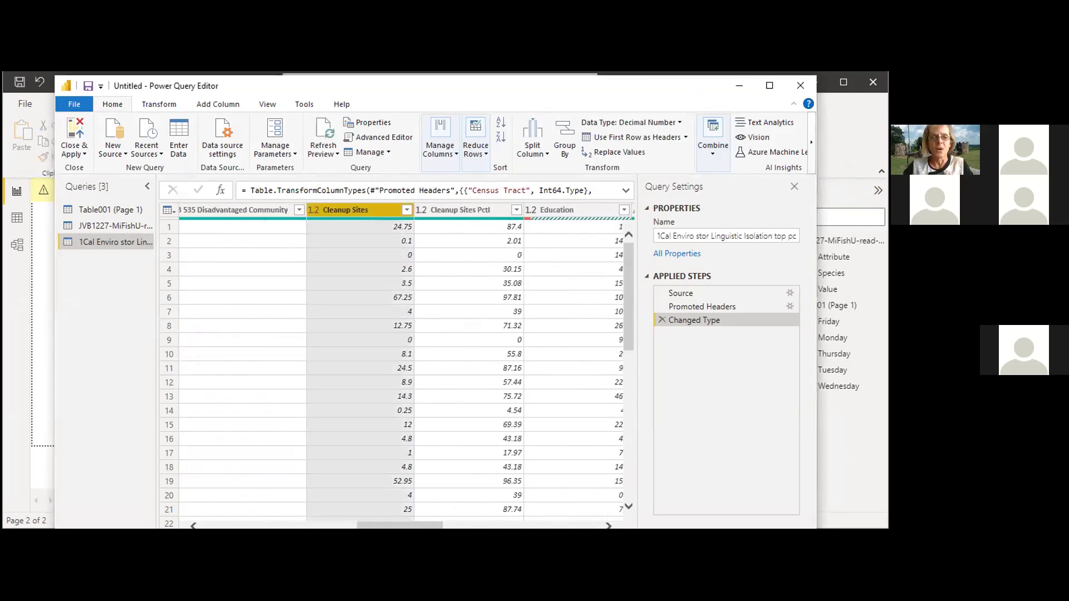
{"action": "left_click_drag", "start_coordinate": [371, 527], "coordinate": [556, 526]}
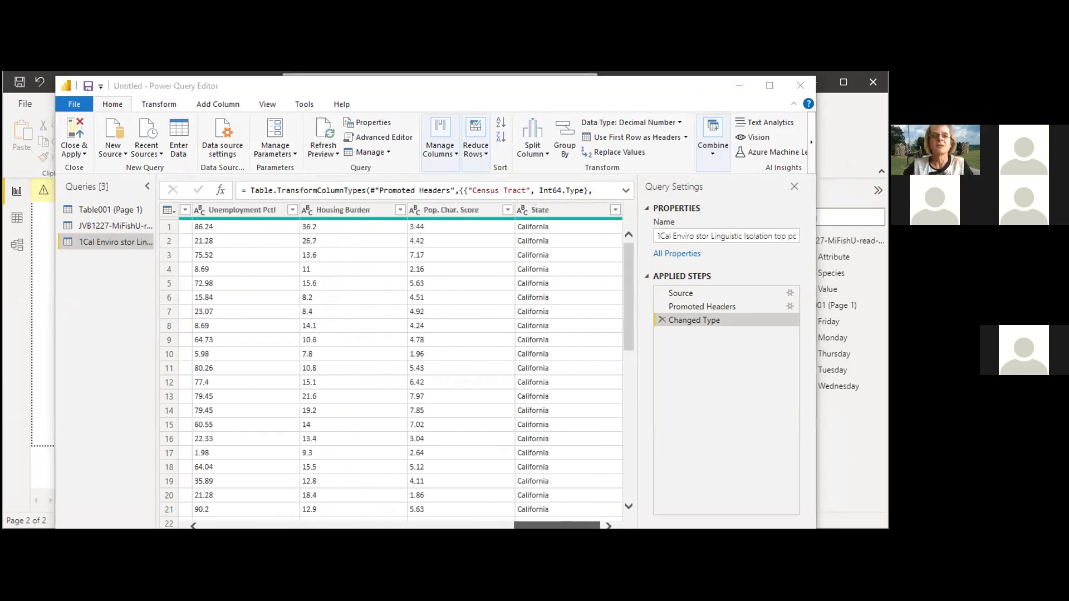
{"action": "left_click", "coordinate": [545, 523]}
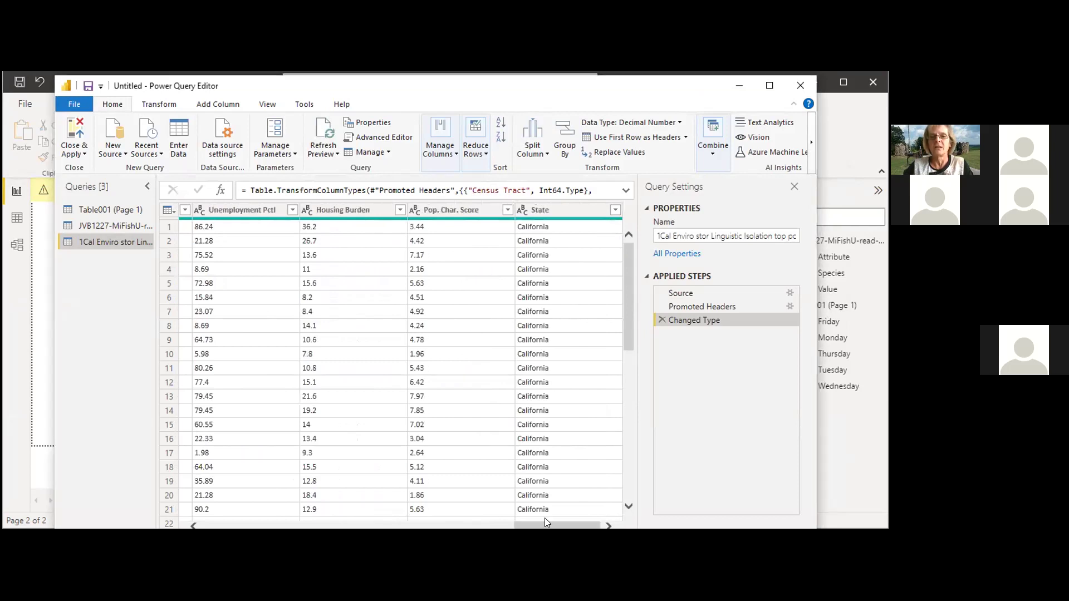
{"action": "left_click", "coordinate": [461, 210], "text": "shift"}
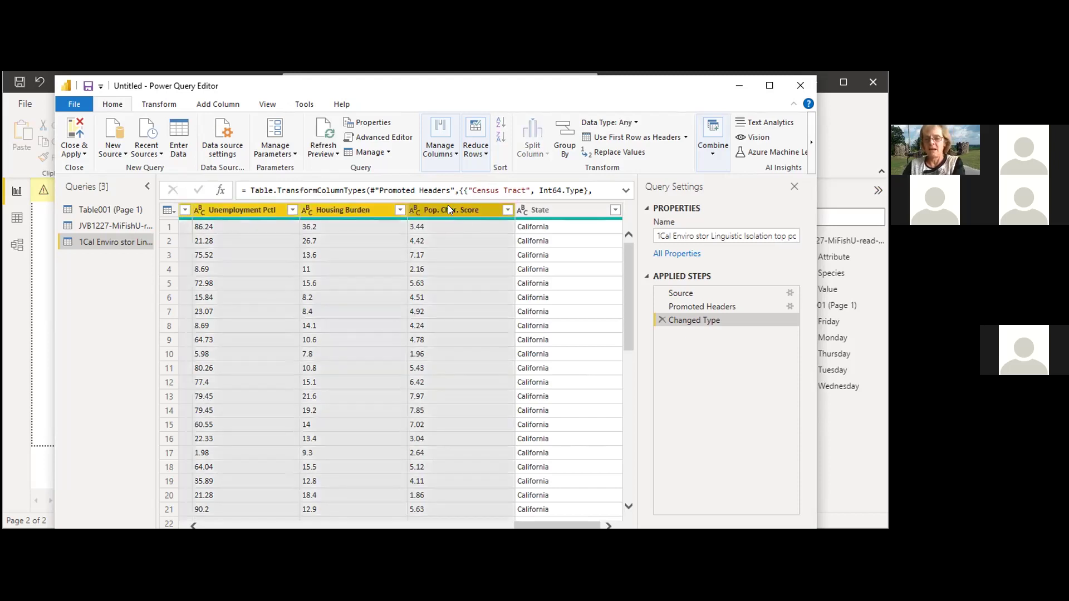
{"action": "key", "text": "Delete"}
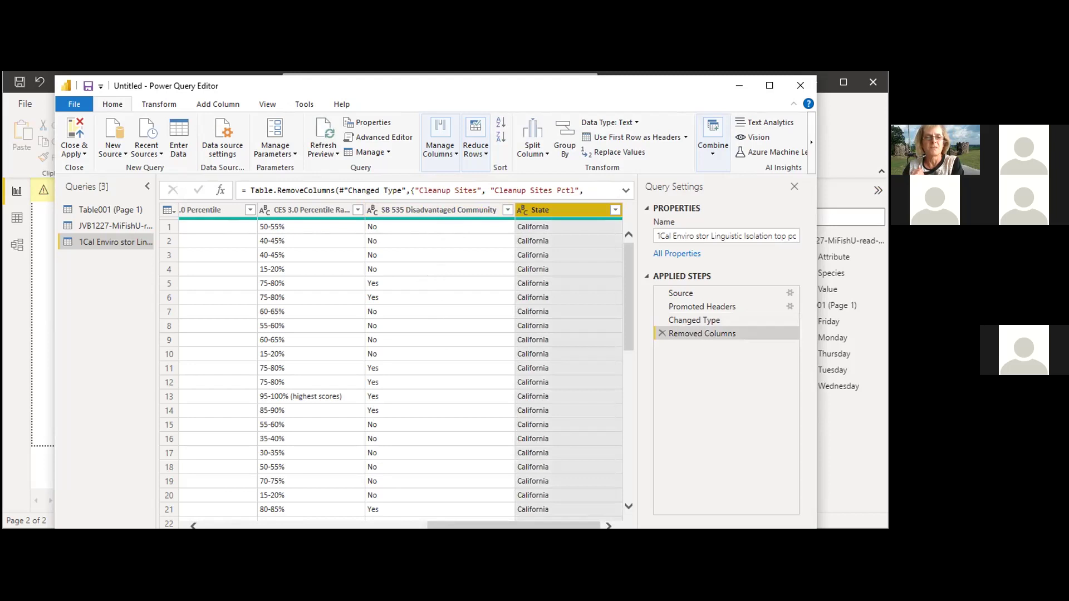
{"action": "left_click_drag", "start_coordinate": [462, 525], "coordinate": [234, 523]}
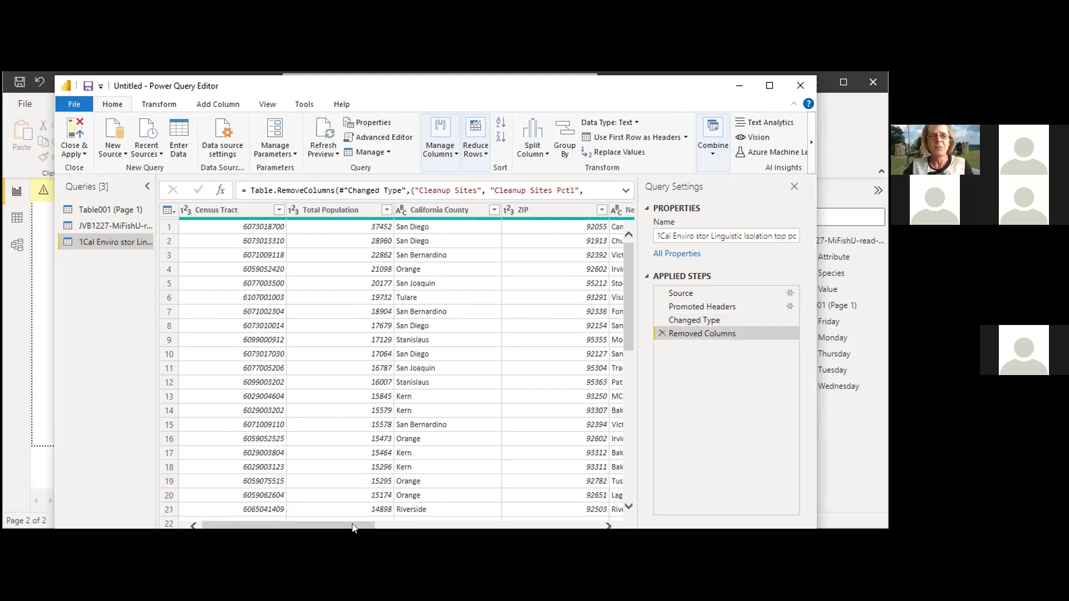
{"action": "left_click_drag", "start_coordinate": [352, 527], "coordinate": [502, 526]}
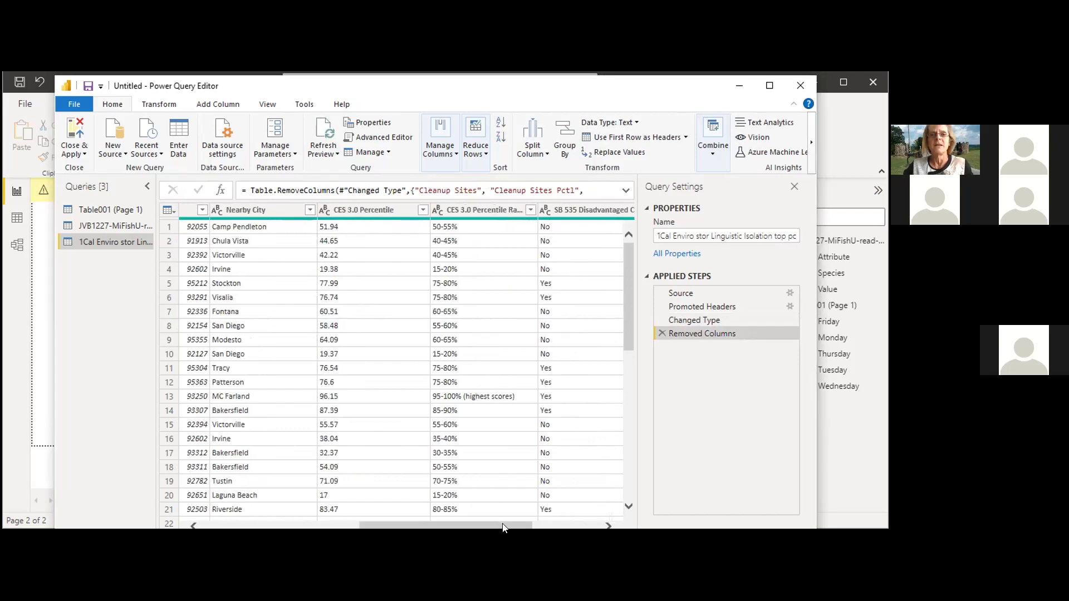
{"action": "left_click_drag", "start_coordinate": [502, 527], "coordinate": [573, 526]}
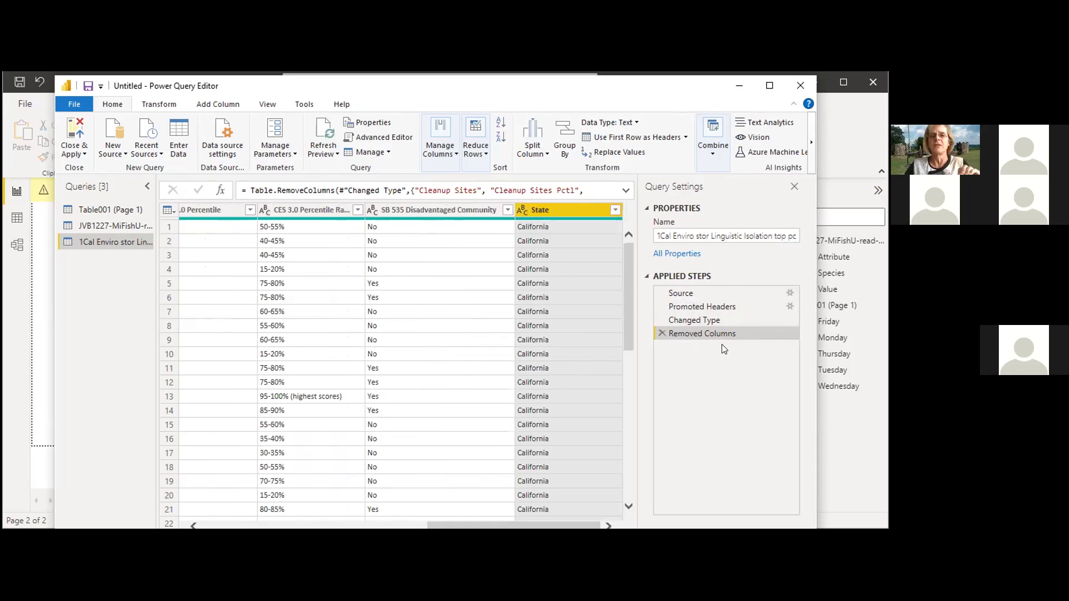
- Undo the previous removal and delete Cleanup Sites through Pop. Char. Score again
{"action": "left_click", "coordinate": [662, 334]}
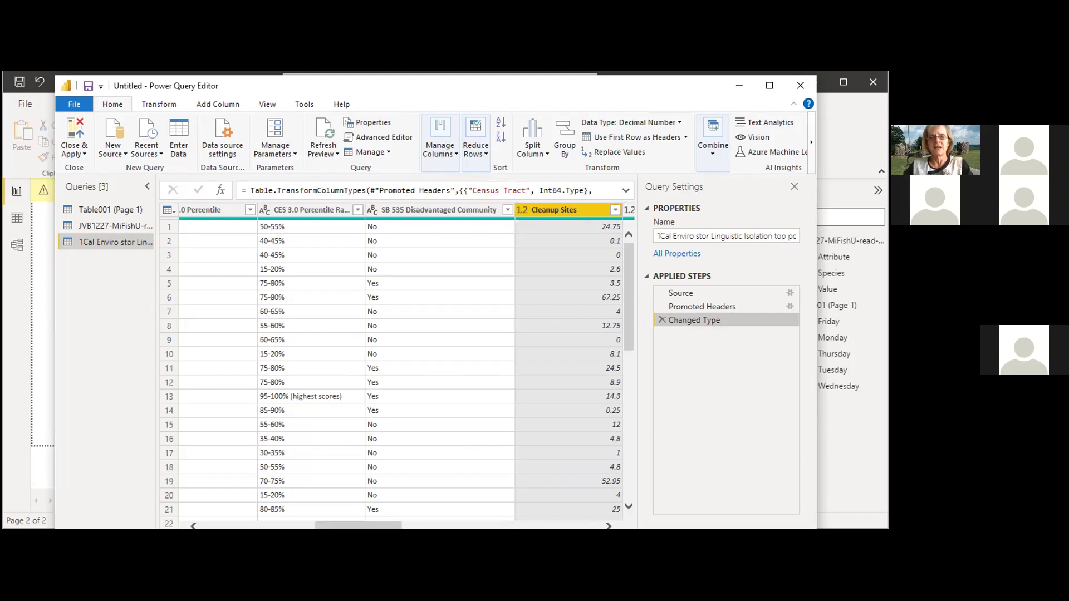
{"action": "left_click_drag", "start_coordinate": [363, 524], "coordinate": [250, 525]}
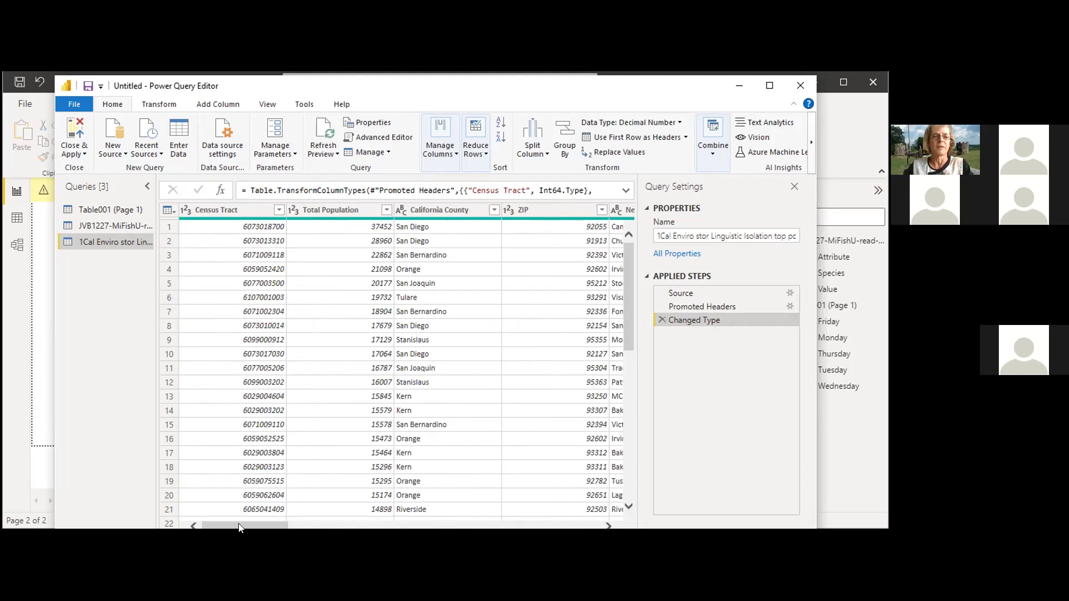
{"action": "left_click_drag", "start_coordinate": [241, 526], "coordinate": [402, 528]}
{"action": "left_click", "coordinate": [307, 274]}
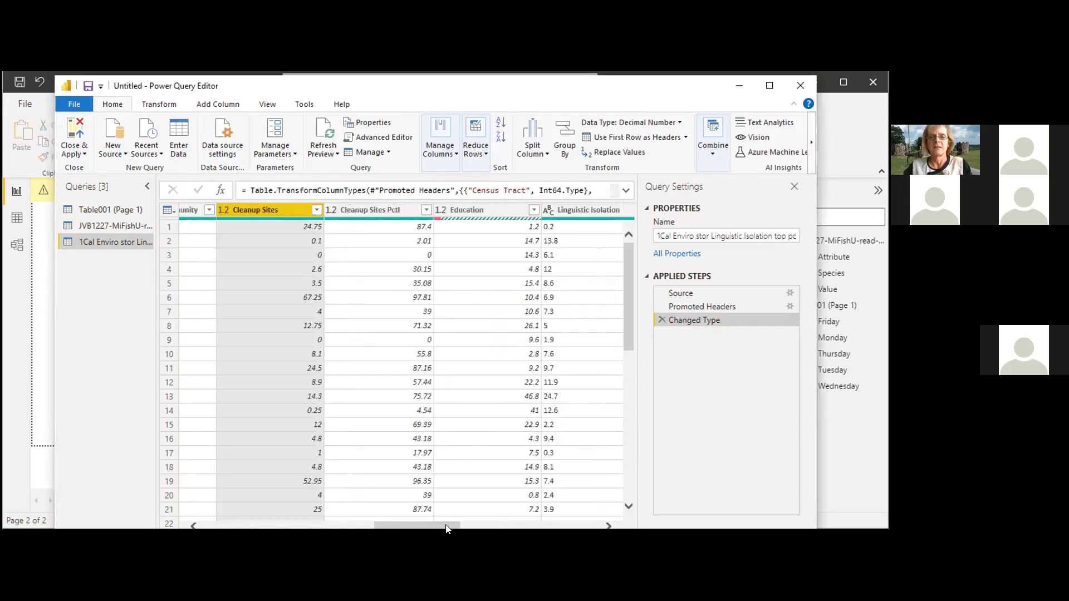
{"action": "left_click", "coordinate": [499, 529]}
{"action": "left_click", "coordinate": [585, 525]}
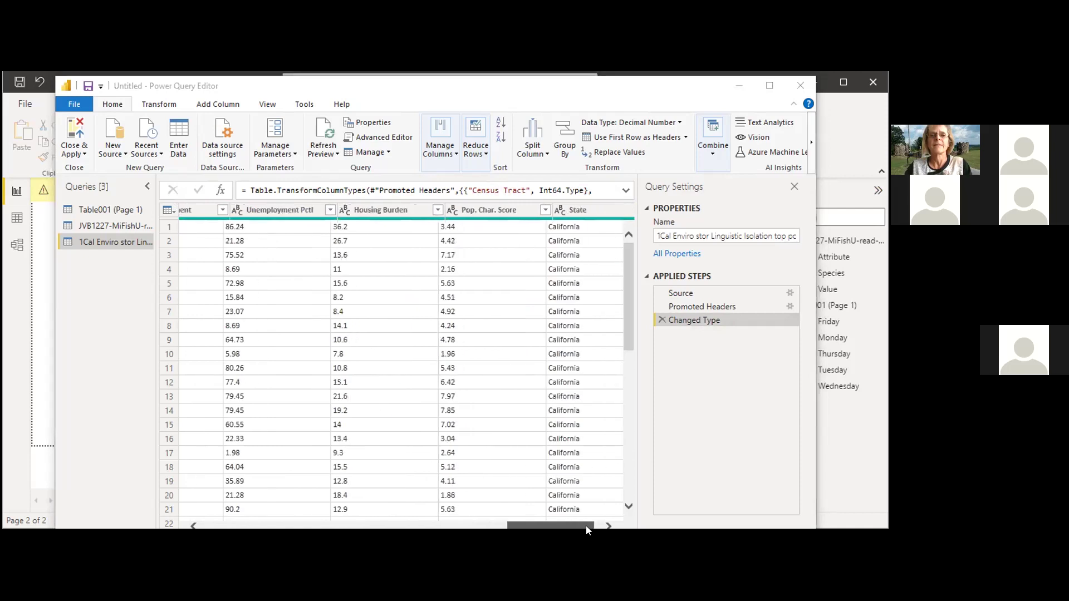
{"action": "left_click", "coordinate": [485, 210], "text": "shift"}
{"action": "key", "text": "Delete"}
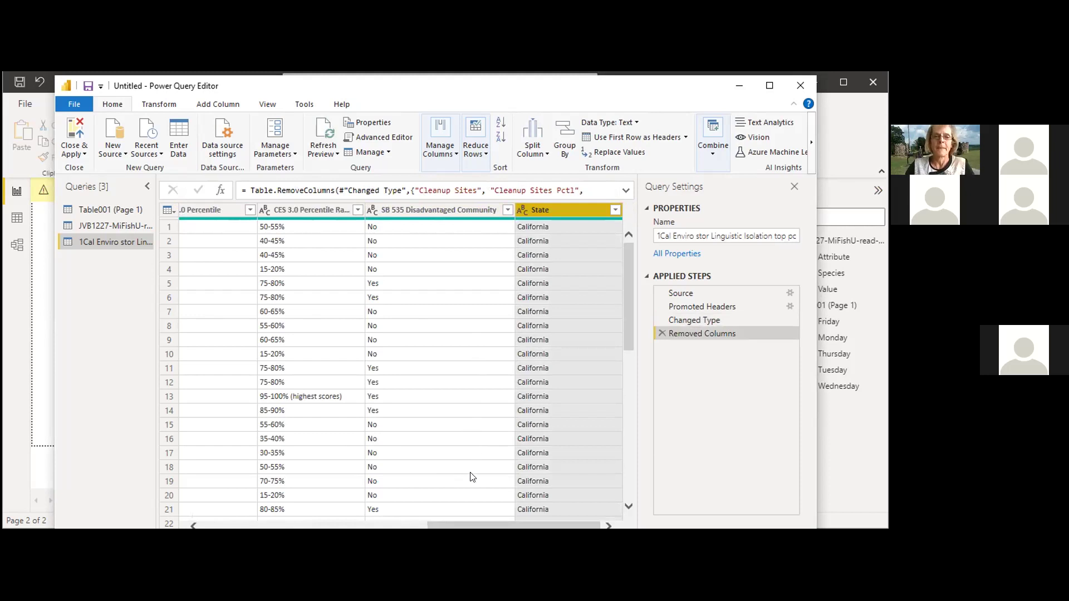
{"action": "left_click_drag", "start_coordinate": [494, 525], "coordinate": [477, 526]}
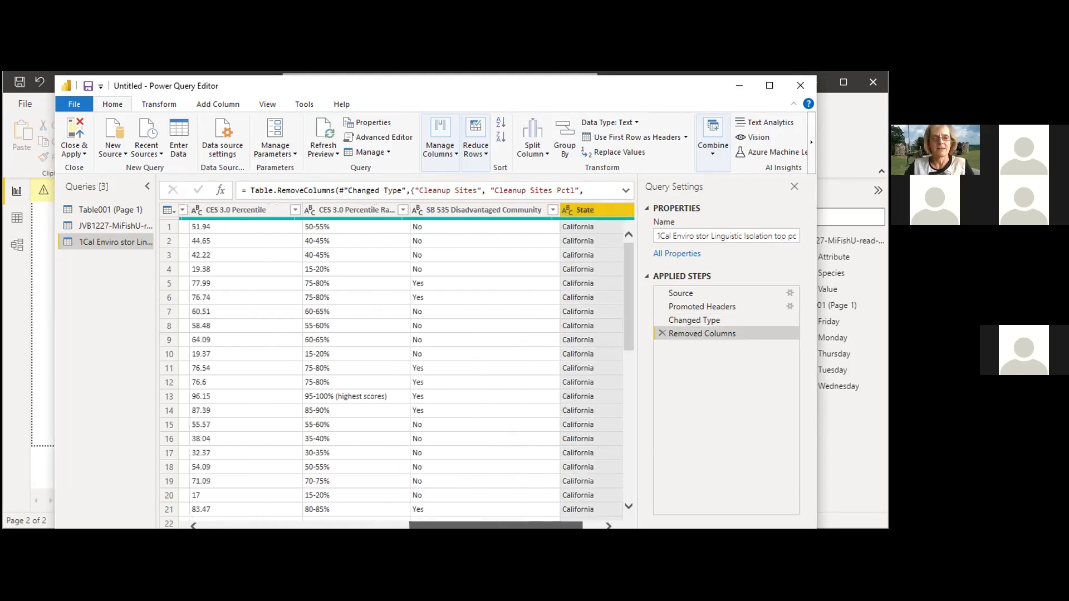
{"action": "left_click", "coordinate": [300, 526]}
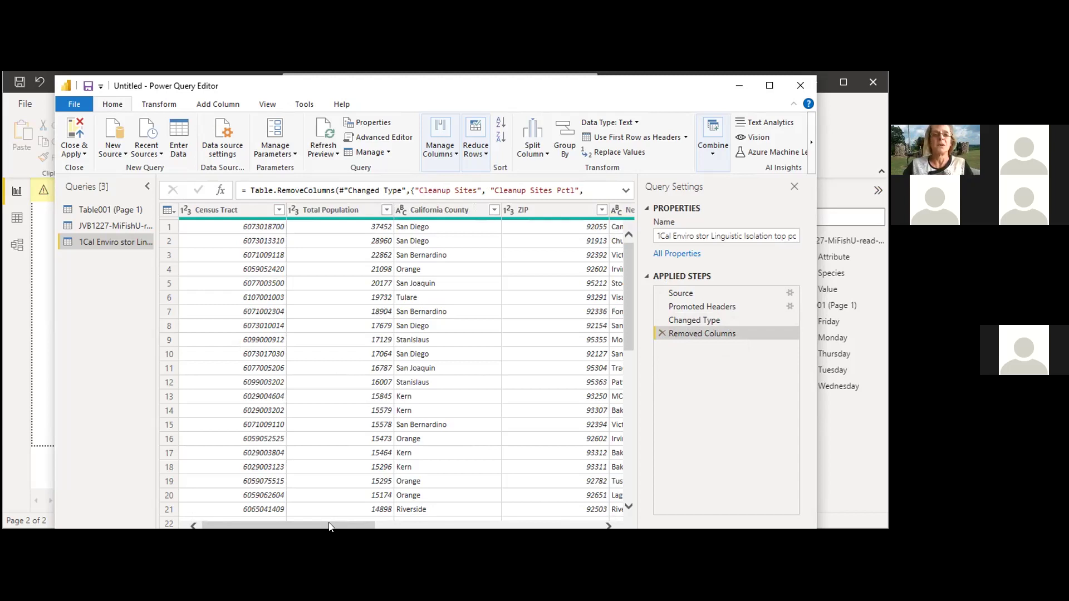
- Apply the query changes and expand the 1Cal Enviro table to show Census Tract, ZIP, State and related fields
{"action": "left_click", "coordinate": [77, 154]}
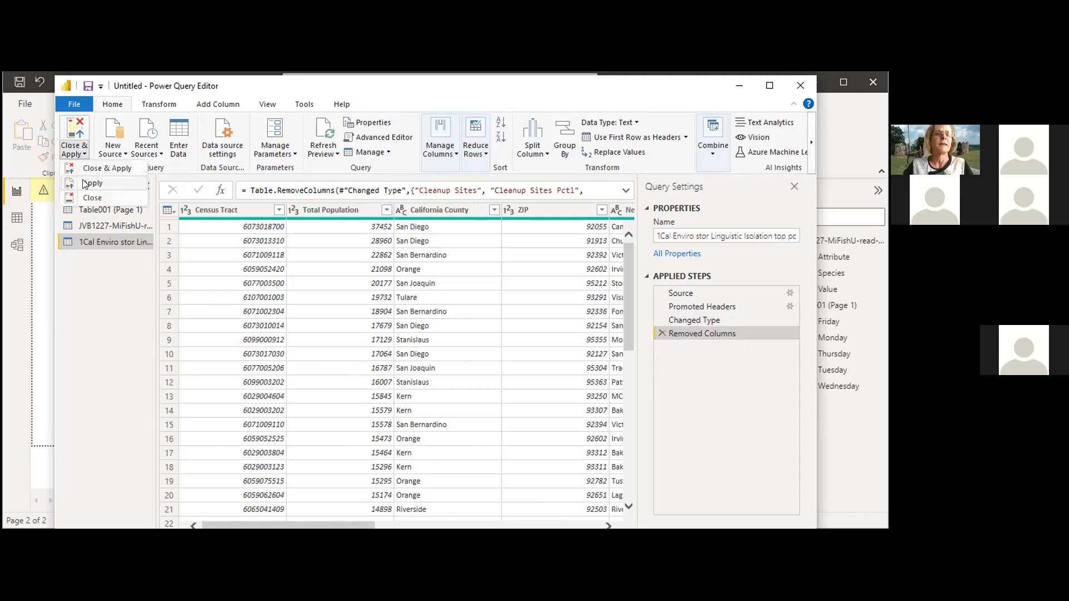
{"action": "left_click", "coordinate": [85, 184]}
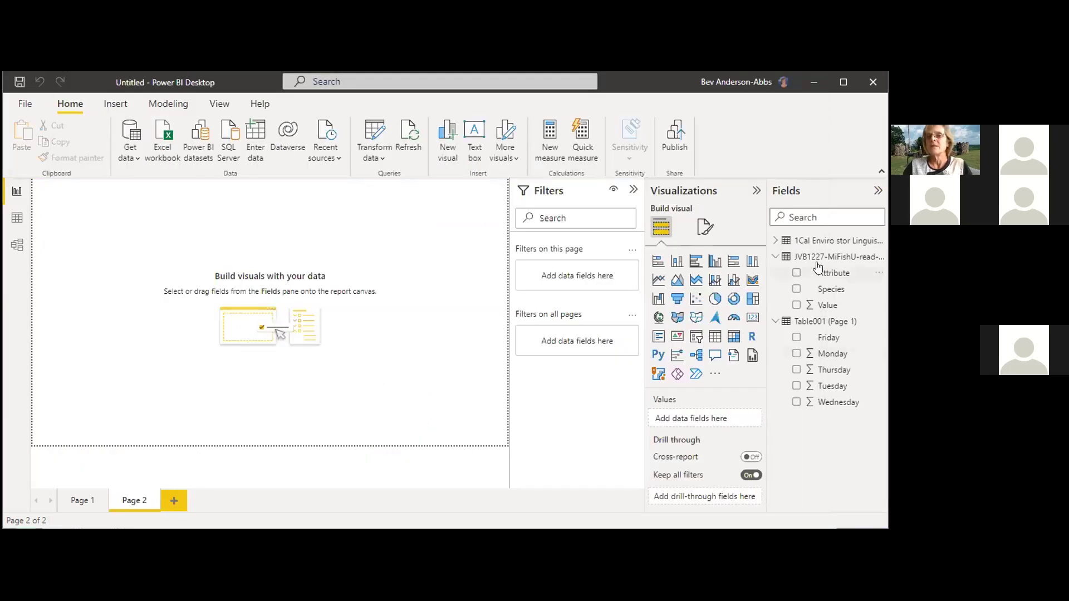
{"action": "left_click", "coordinate": [775, 241]}
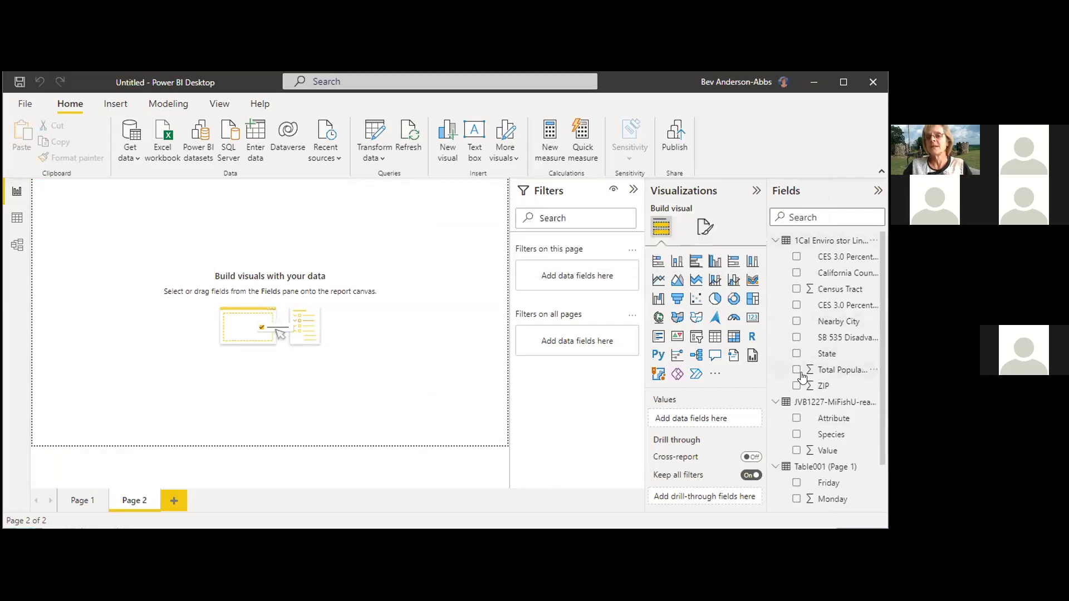
- Add a large map to Page 2, set ZIP to Don't summarize, and plot ZIP as Location
{"action": "left_click", "coordinate": [659, 317]}
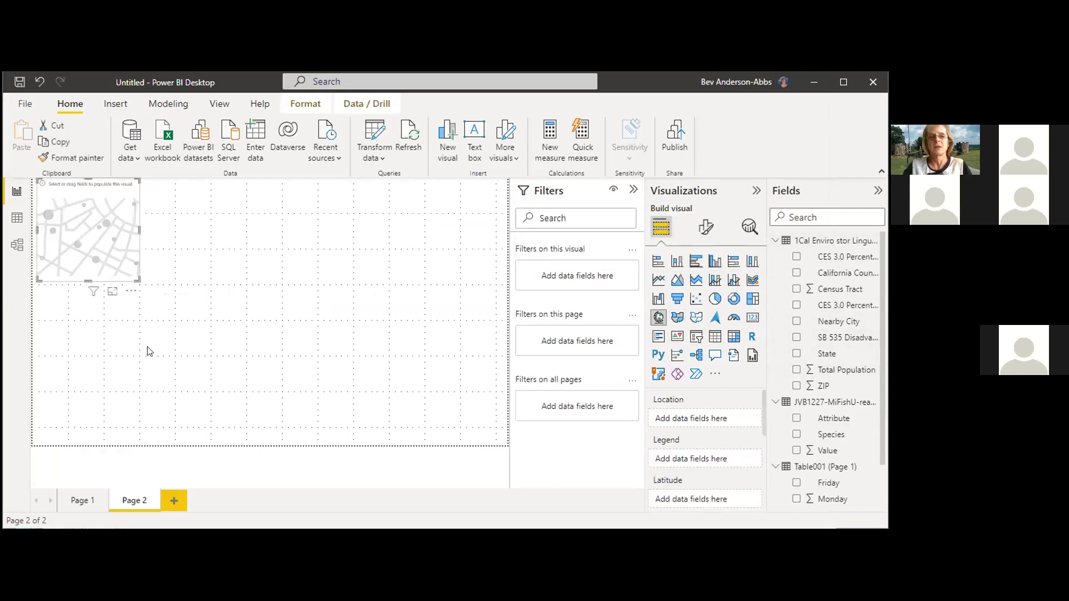
{"action": "left_click_drag", "start_coordinate": [140, 281], "coordinate": [393, 421]}
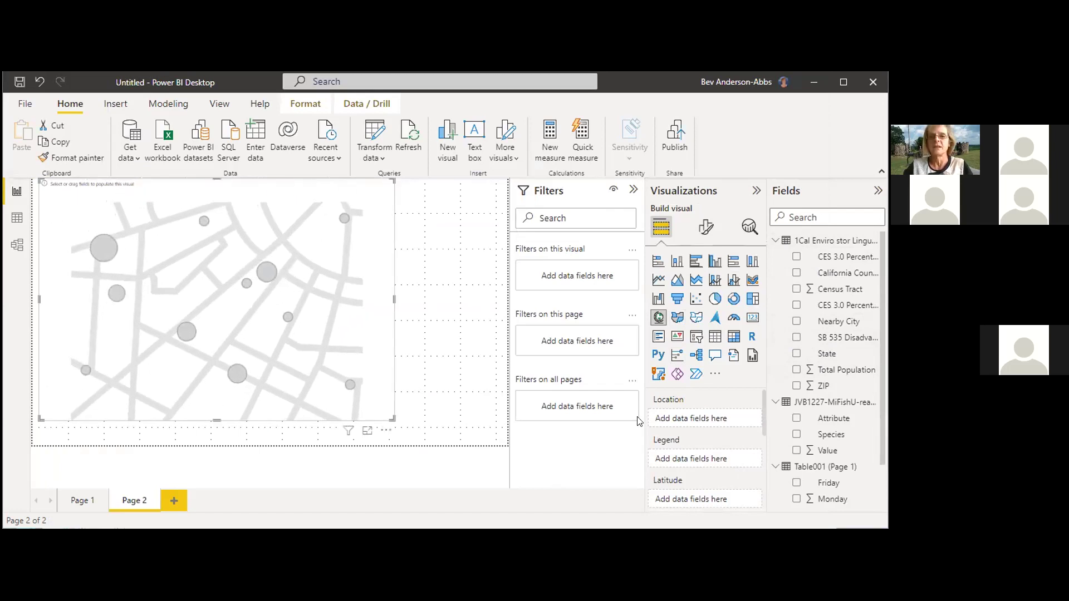
{"action": "left_click", "coordinate": [820, 386]}
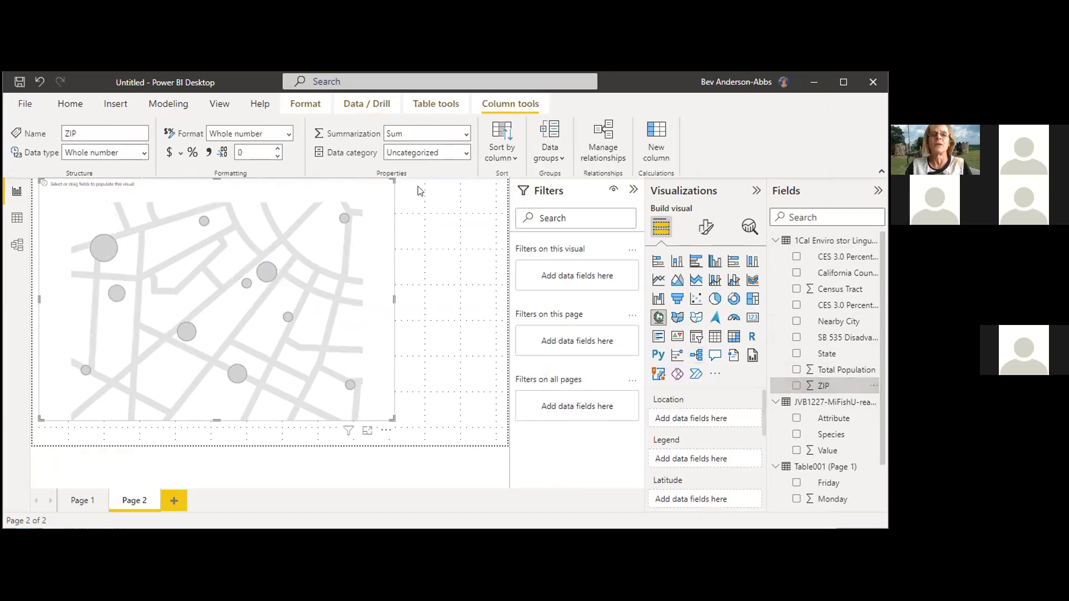
{"action": "left_click", "coordinate": [467, 135]}
{"action": "left_click", "coordinate": [448, 174]}
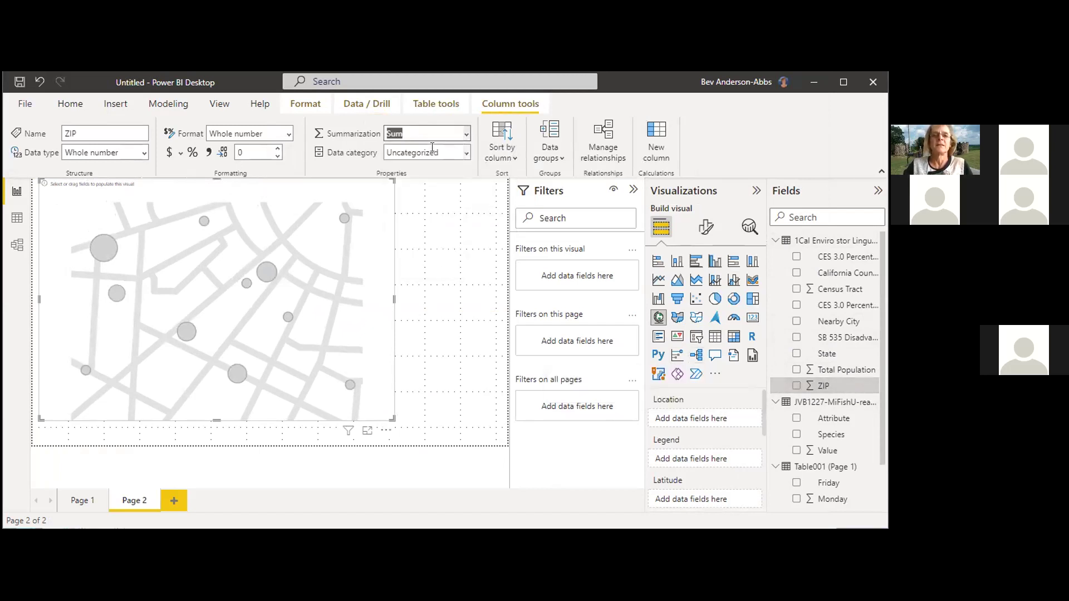
{"action": "key", "text": "Up"}
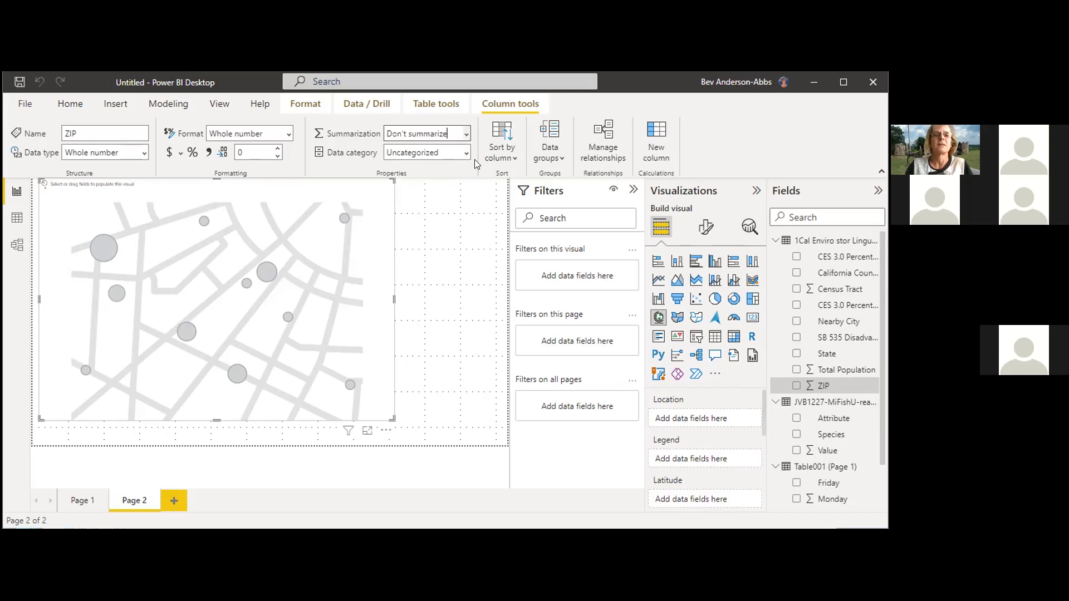
{"action": "key", "text": "Return"}
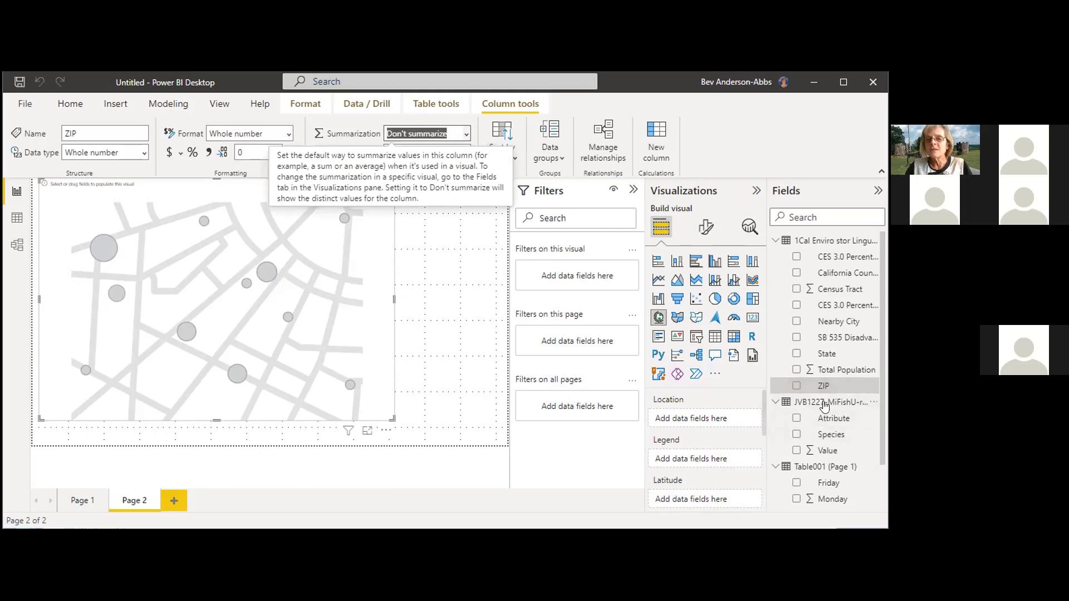
{"action": "left_click_drag", "start_coordinate": [823, 388], "coordinate": [708, 422]}
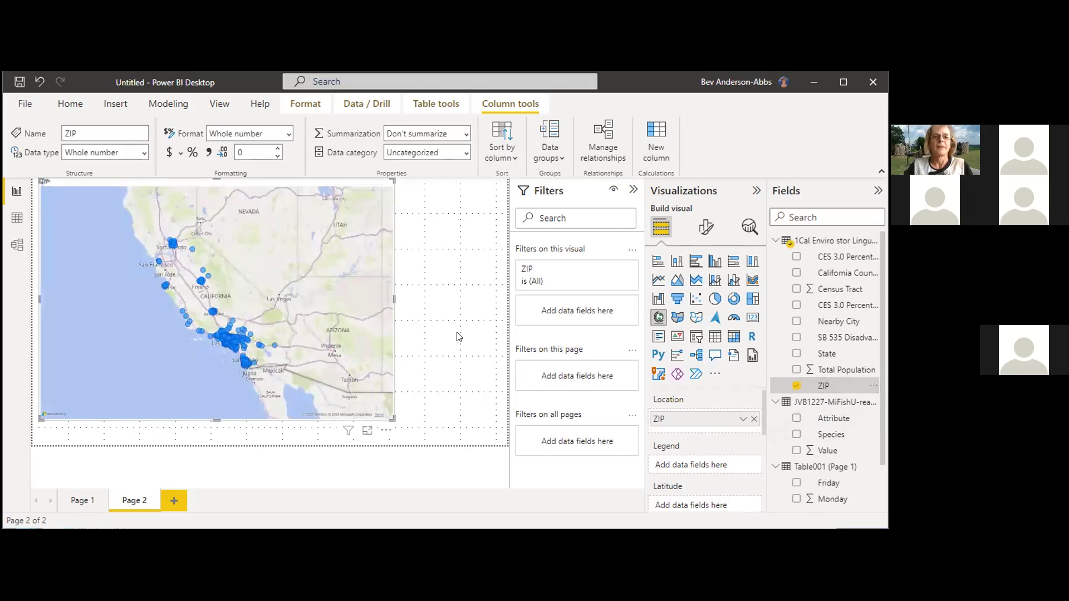
{"action": "left_click_drag", "start_coordinate": [392, 420], "coordinate": [480, 441]}
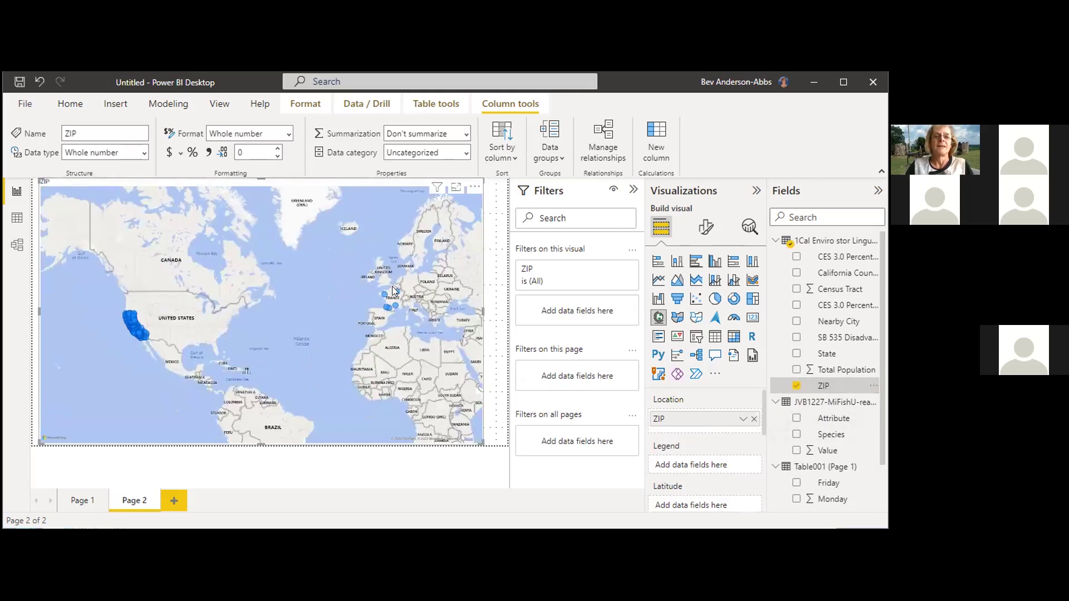
- Resize the Power BI Desktop window slightly while bringing up the language test1 report's % language page
{"action": "mouse_move", "coordinate": [395, 293]}
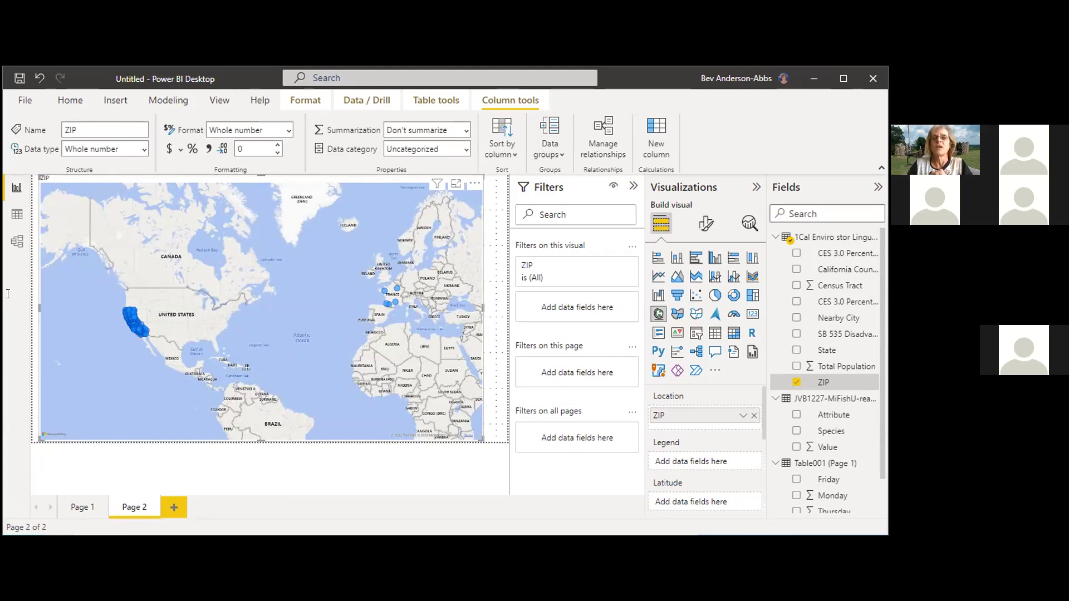
{"action": "left_click_drag", "start_coordinate": [3, 301], "coordinate": [2, 300]}
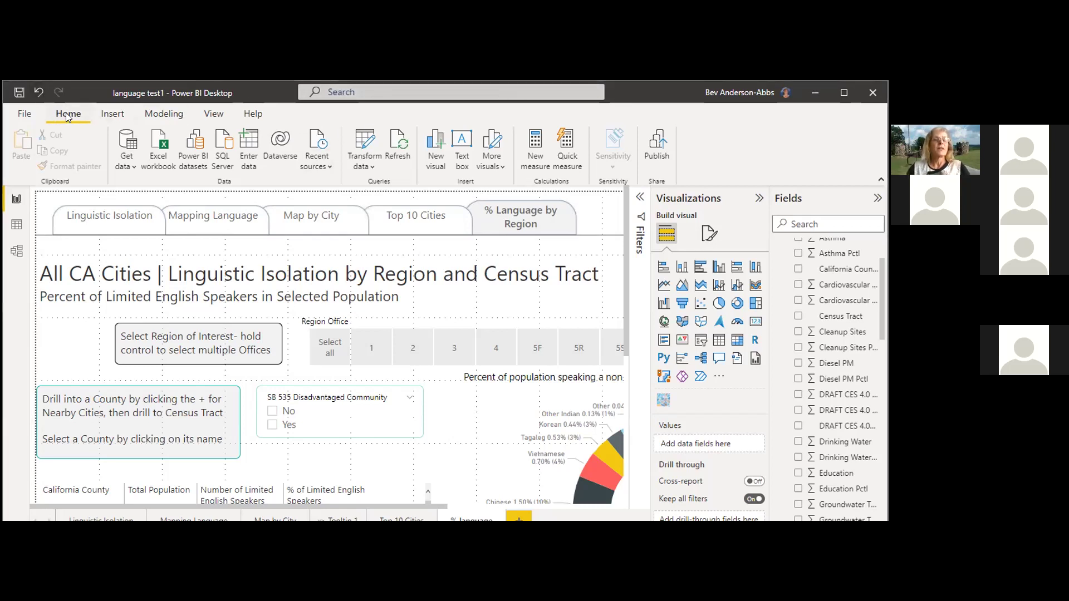
- Save the language test1 report
{"action": "left_click", "coordinate": [24, 113]}
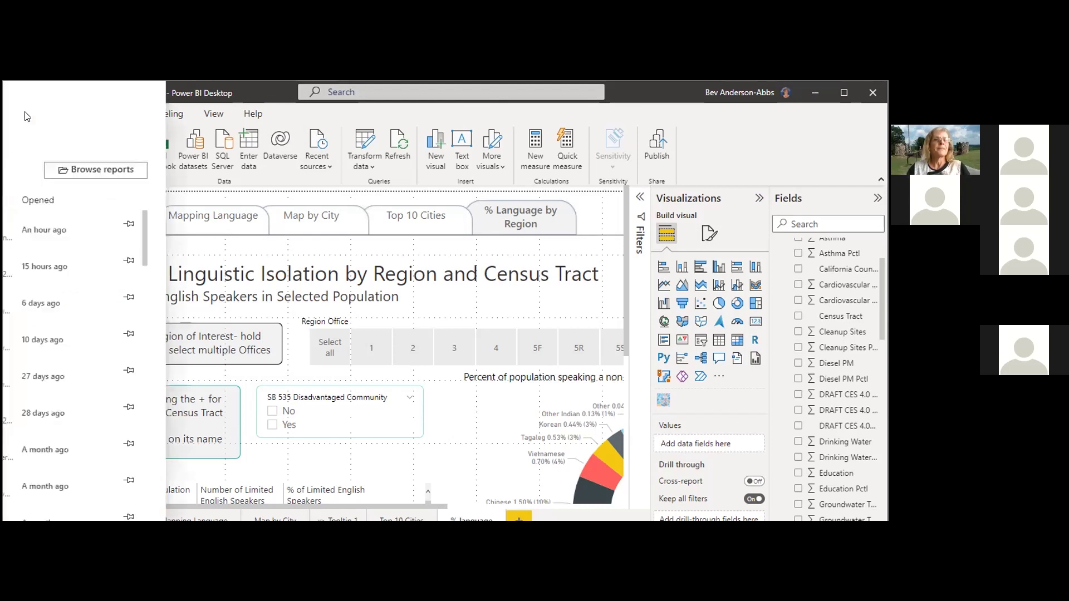
{"action": "left_click", "coordinate": [34, 178]}
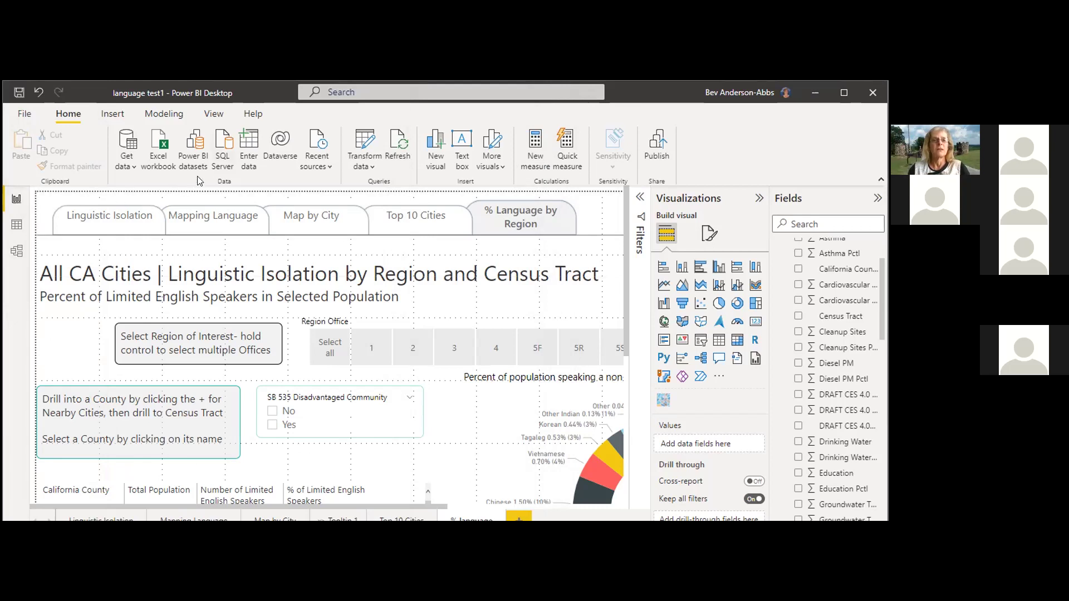
- Publish the language test1 report, choosing OIMA Data Team as the destination workspace
{"action": "left_click", "coordinate": [657, 146]}
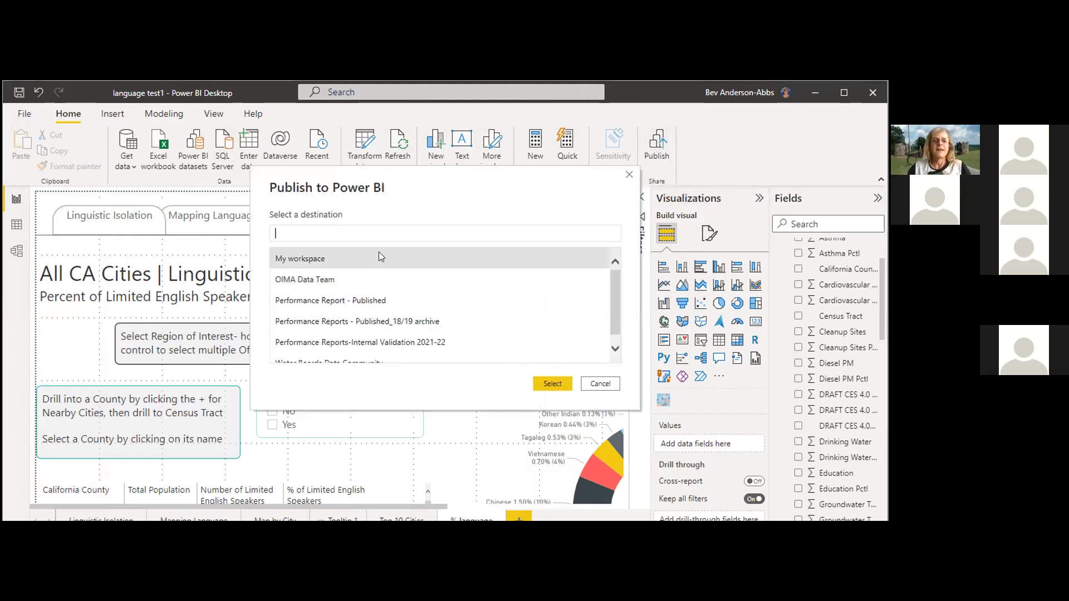
{"action": "scroll", "coordinate": [579, 306], "scroll_direction": "down", "scroll_amount": 1}
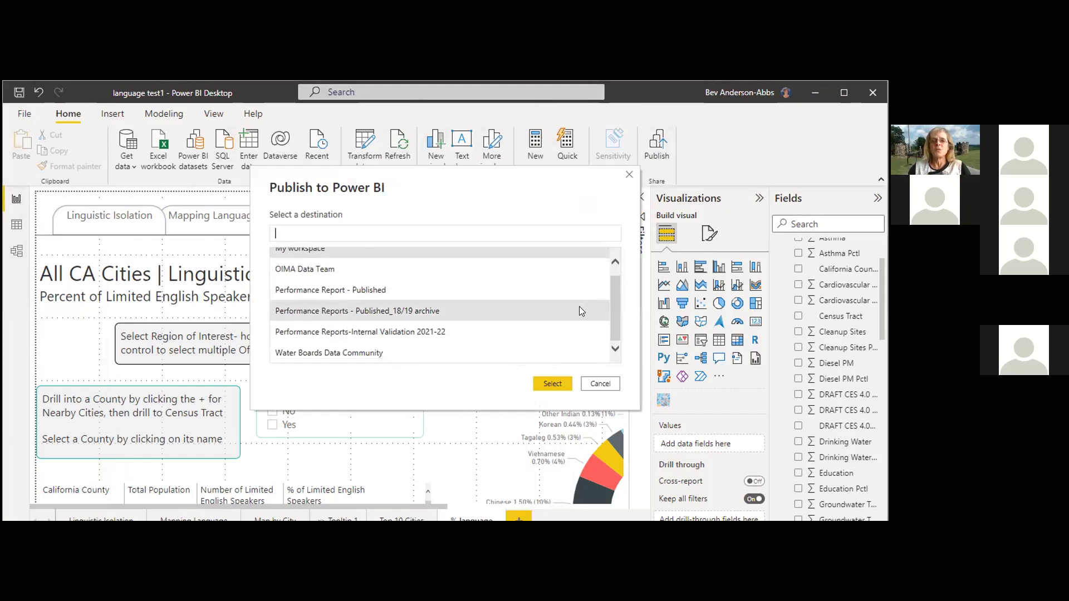
{"action": "scroll", "coordinate": [573, 300], "scroll_direction": "up", "scroll_amount": 1}
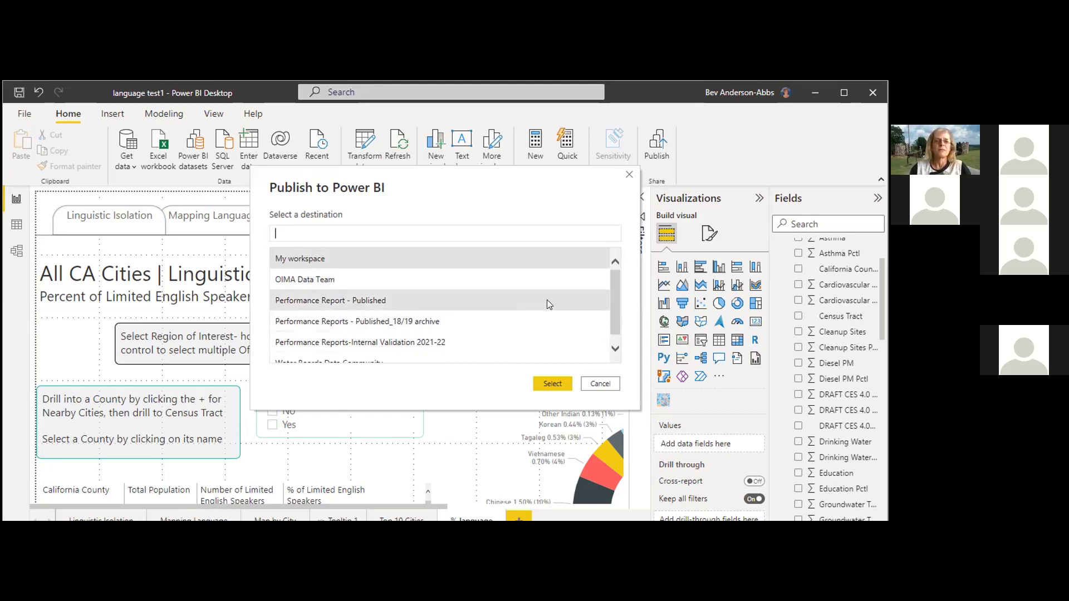
{"action": "left_click", "coordinate": [344, 279]}
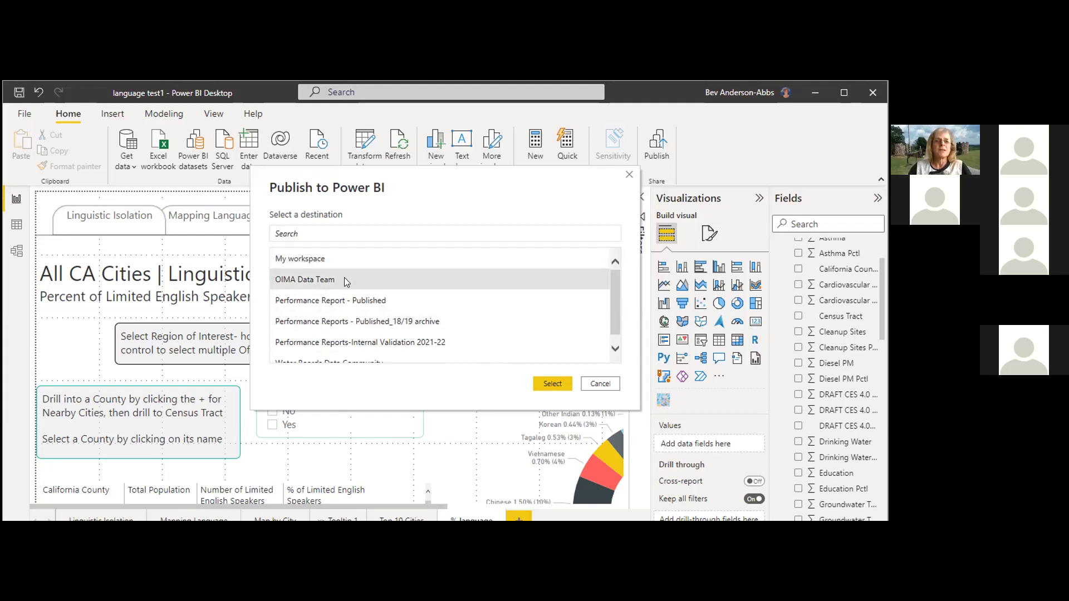
{"action": "left_click", "coordinate": [552, 381]}
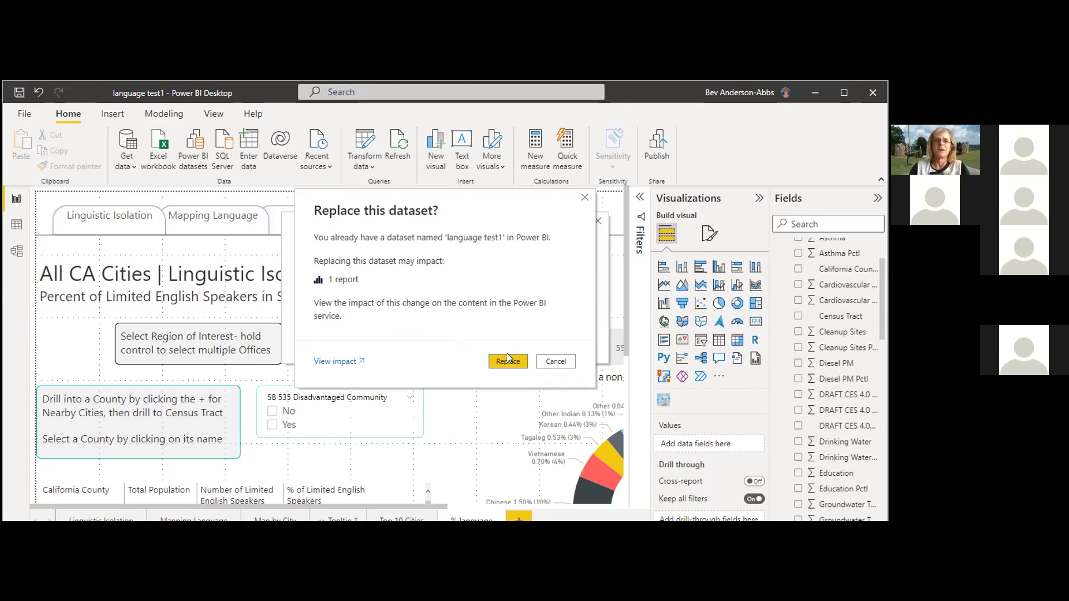
- Replace the existing language test1 dataset to complete publishing
{"action": "left_click", "coordinate": [507, 356]}
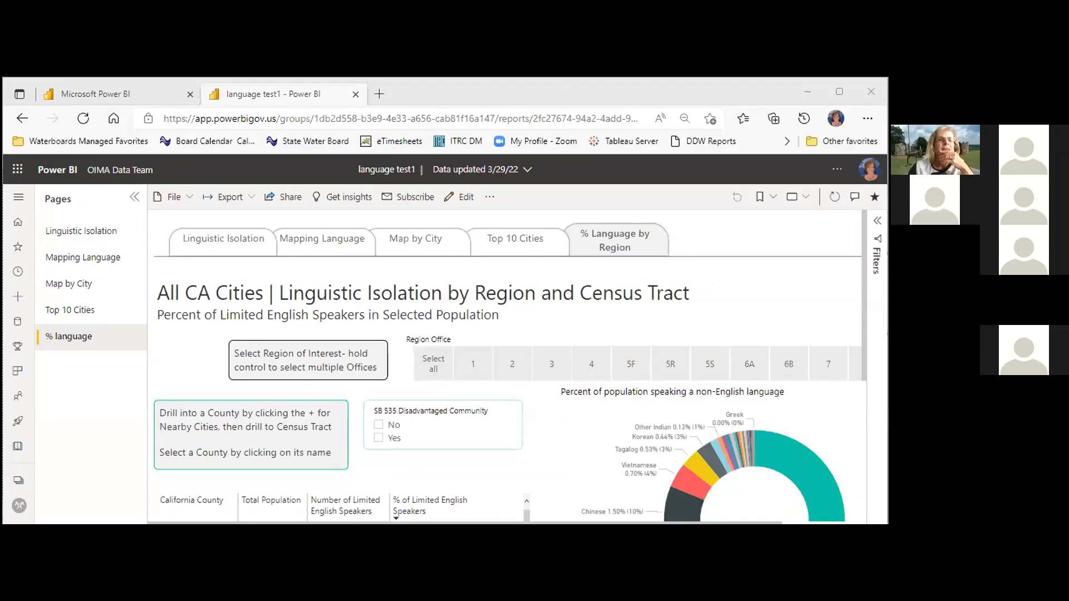
- Browse the language test1 report's Mapping Language and Map by City pages, ending on Linguistic Isolation
{"action": "left_click", "coordinate": [553, 94]}
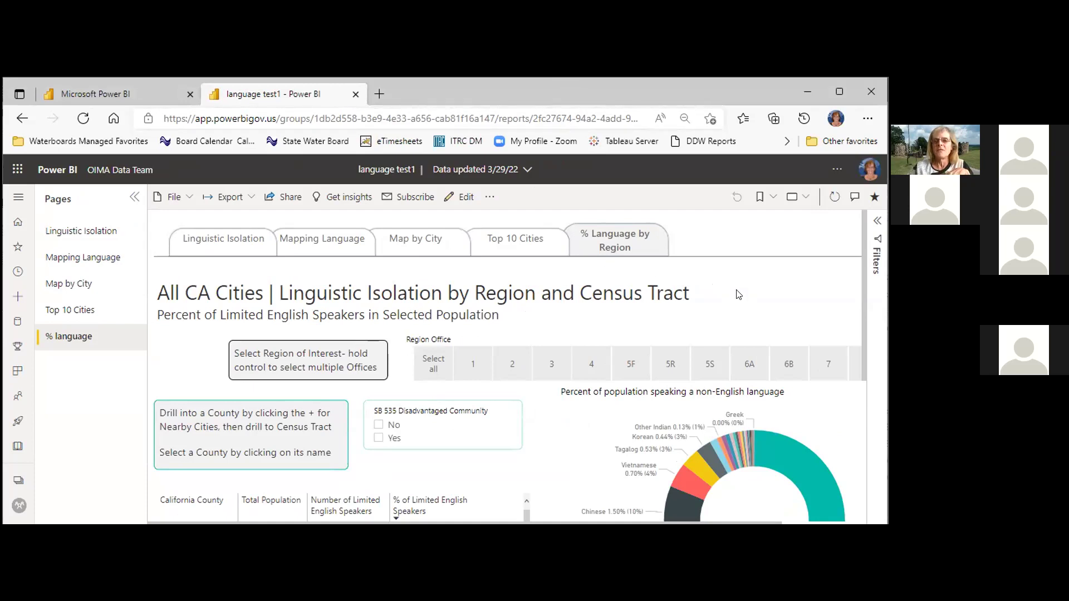
{"action": "scroll", "coordinate": [736, 290], "scroll_direction": "down", "scroll_amount": 2}
{"action": "scroll", "coordinate": [735, 289], "scroll_direction": "up", "scroll_amount": 2}
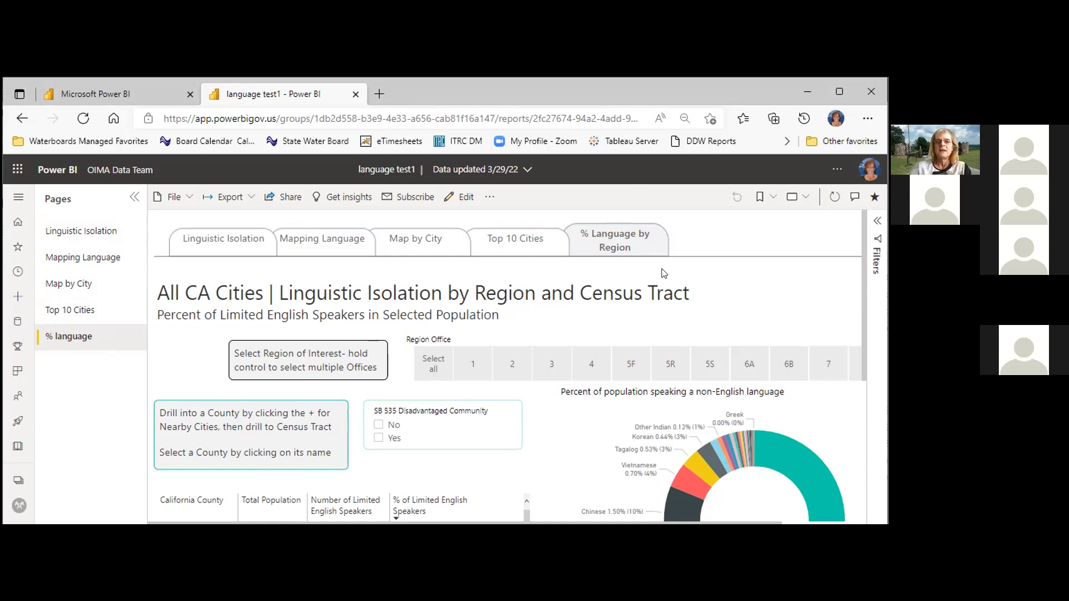
{"action": "left_click", "coordinate": [239, 240]}
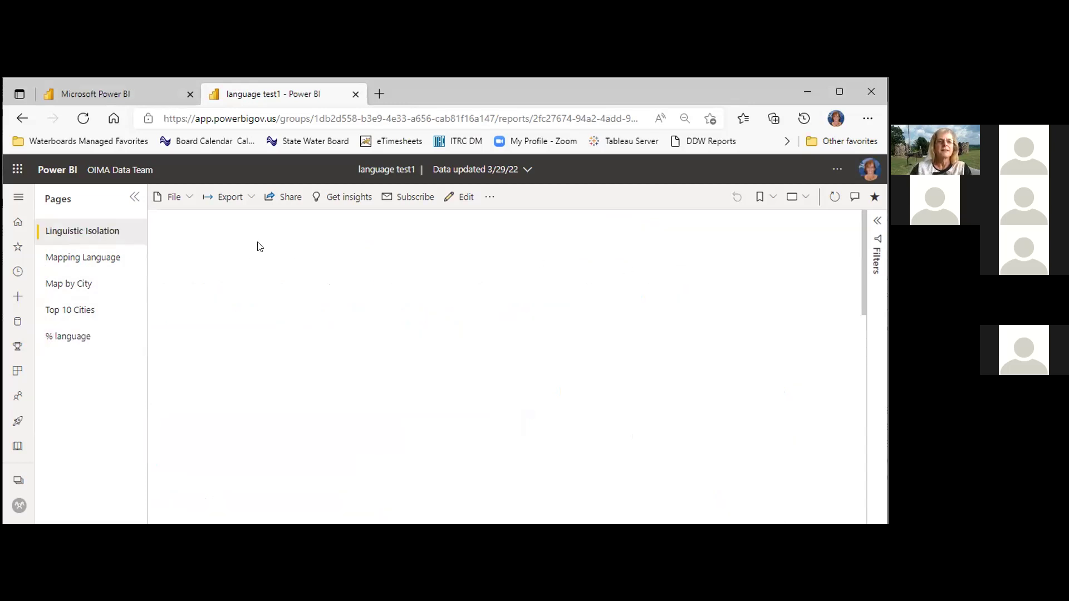
{"action": "left_click", "coordinate": [294, 239]}
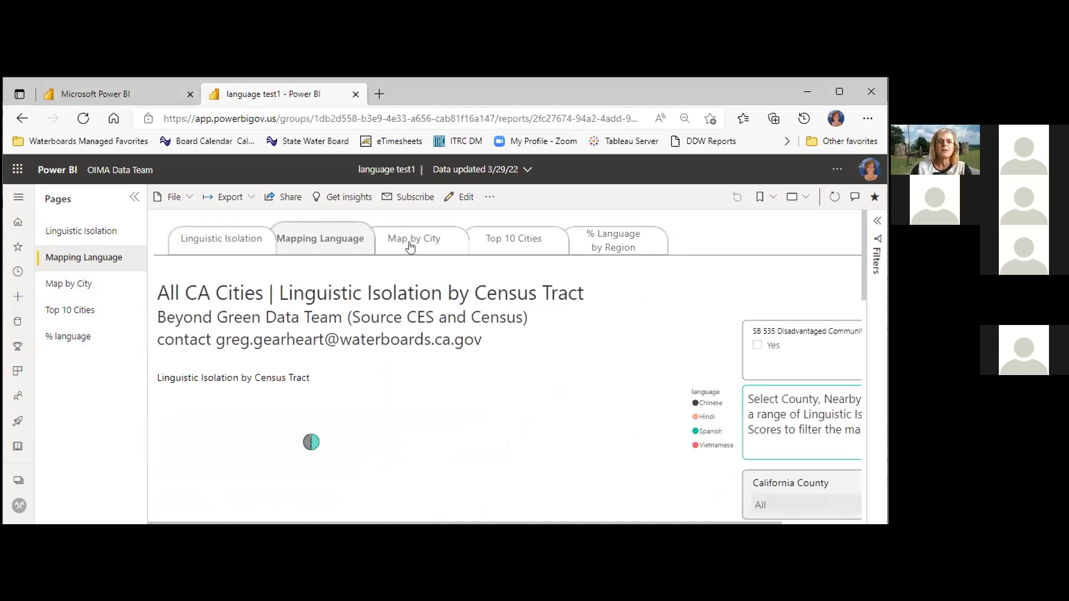
{"action": "left_click", "coordinate": [408, 246]}
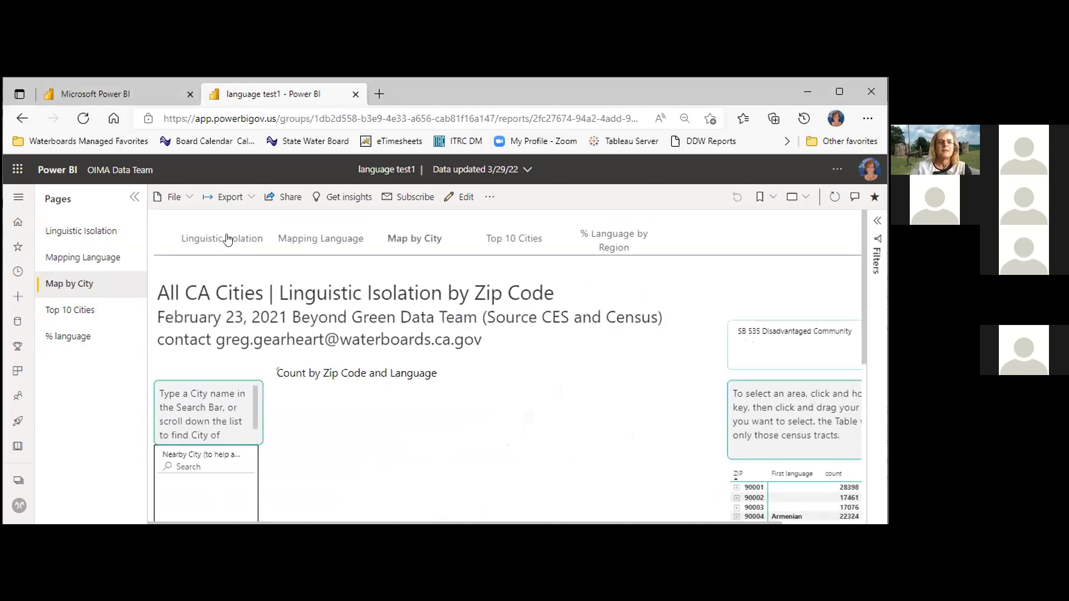
{"action": "left_click", "coordinate": [227, 239]}
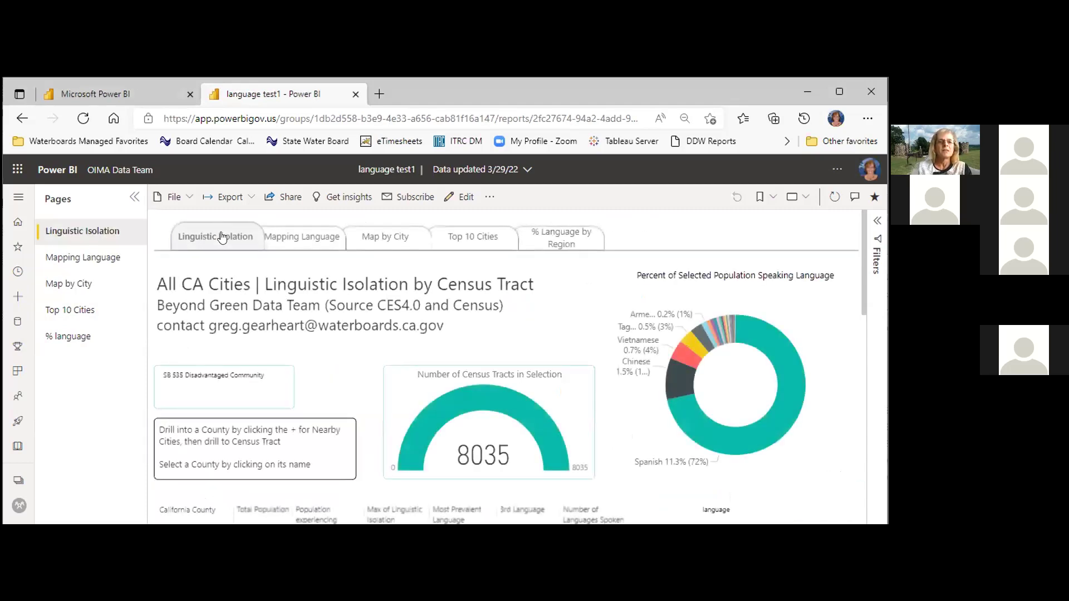
- Publish the language test1 report to the web via Embed report, then dismiss the embed code
{"action": "left_click", "coordinate": [186, 191]}
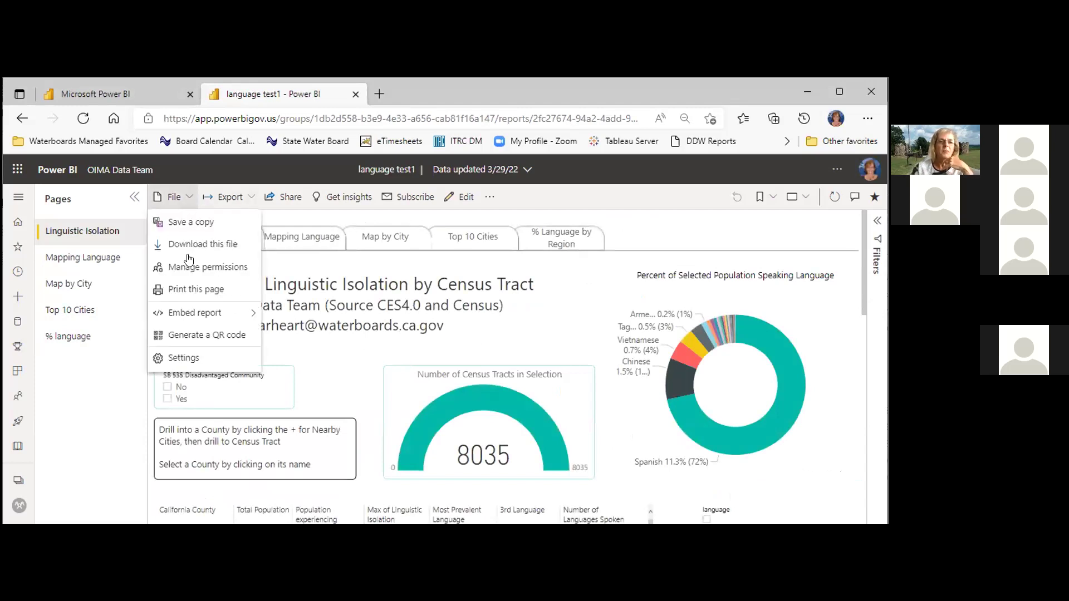
{"action": "mouse_move", "coordinate": [178, 306]}
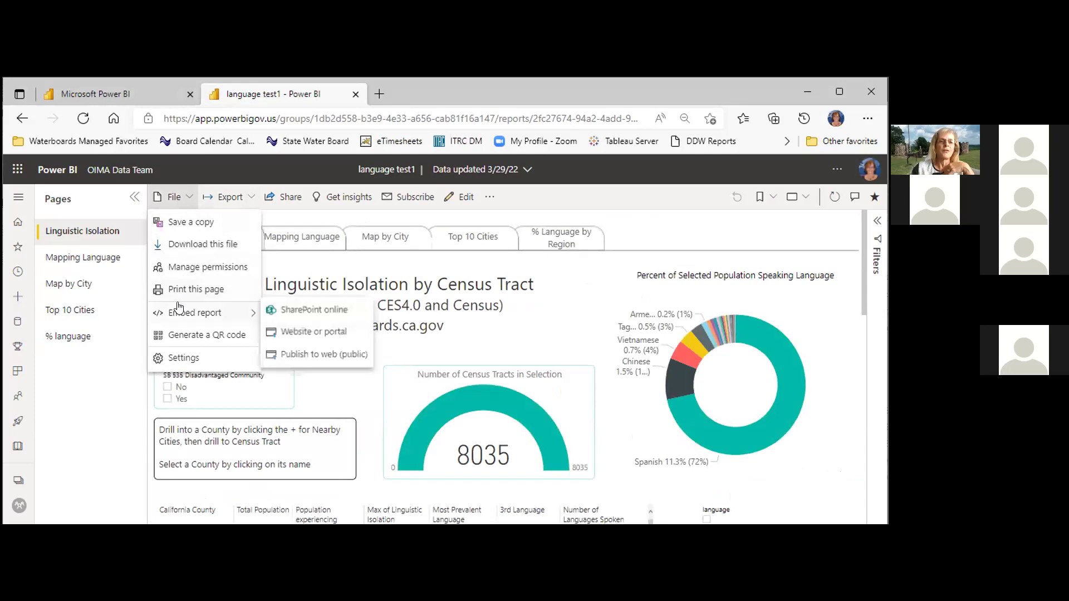
{"action": "left_click", "coordinate": [295, 357]}
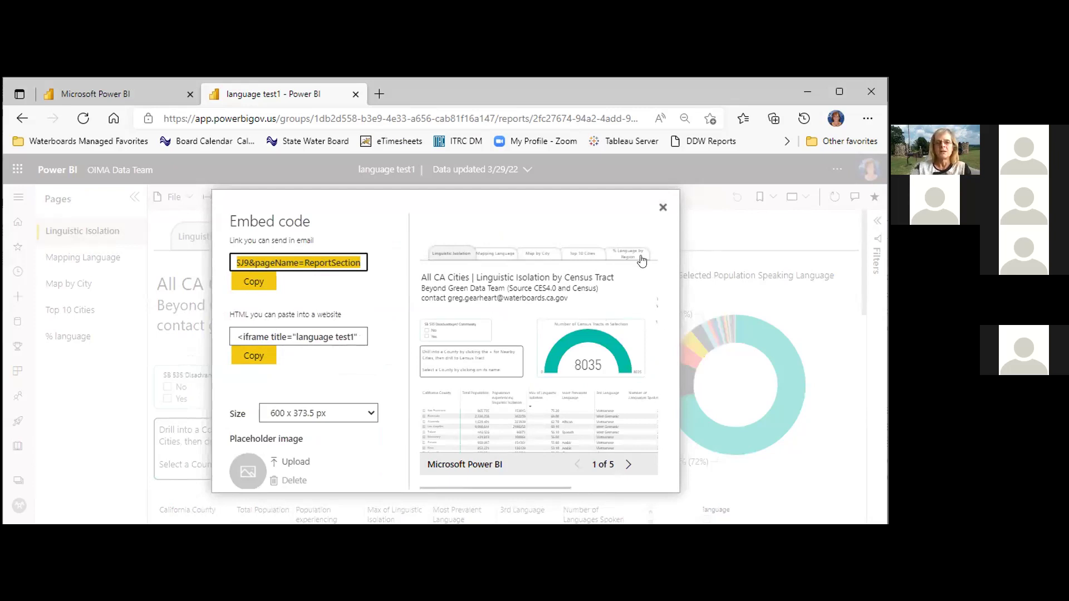
{"action": "left_click", "coordinate": [662, 207]}
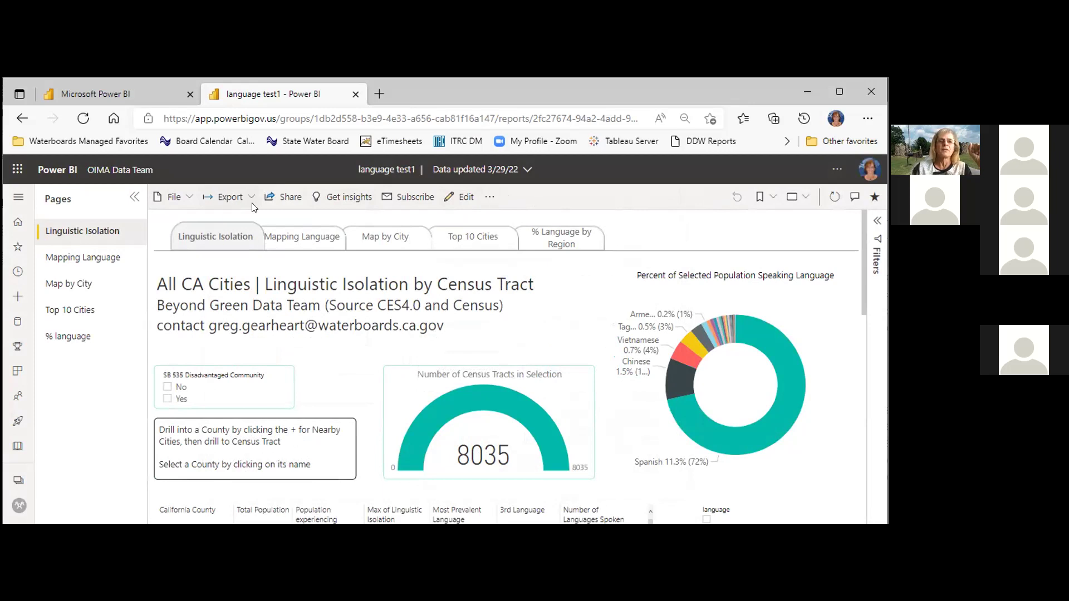
- Put the language test1 report in edit mode, save it twice, and close its browser tab
{"action": "left_click", "coordinate": [464, 198]}
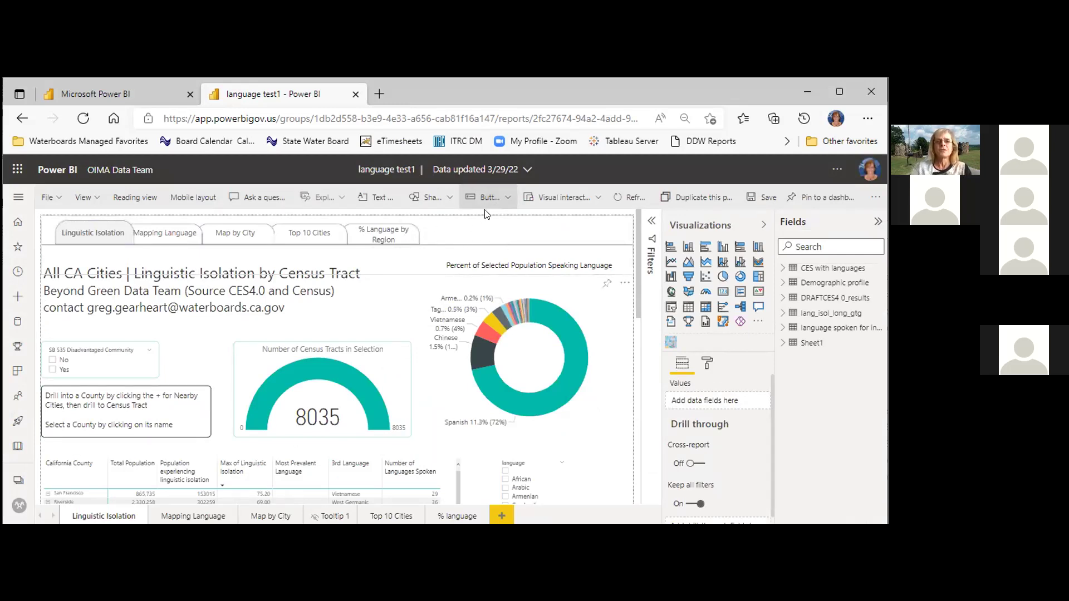
{"action": "left_click", "coordinate": [762, 198]}
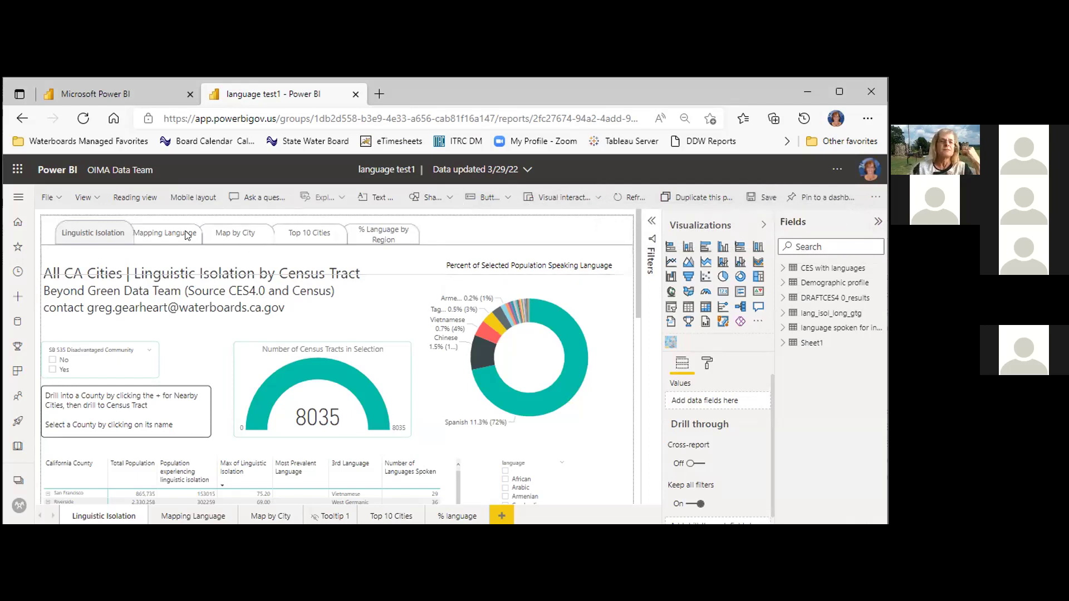
{"action": "left_click", "coordinate": [756, 204]}
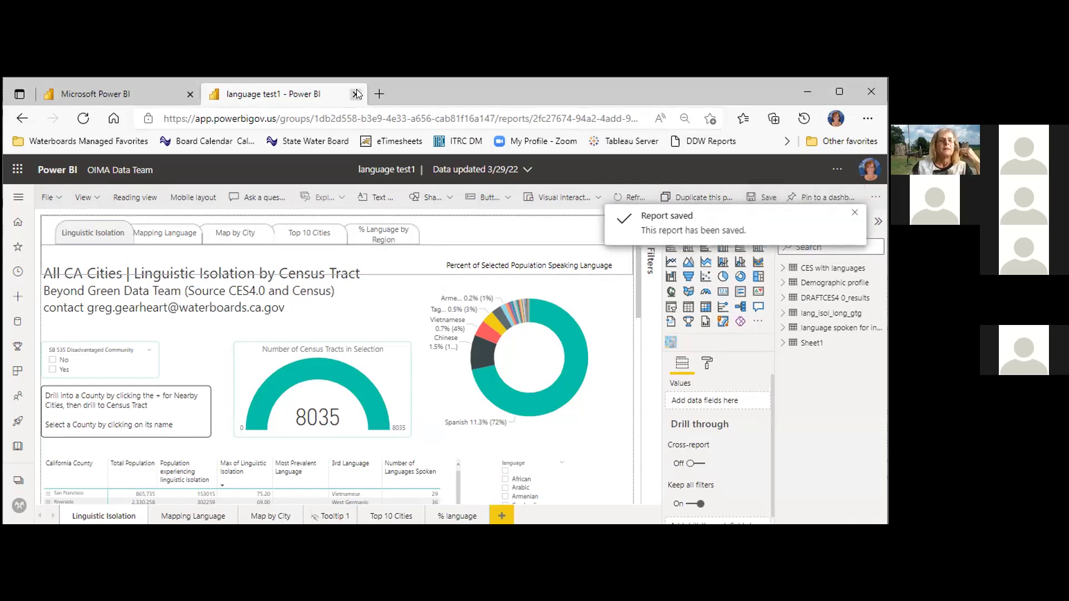
{"action": "left_click", "coordinate": [355, 94]}
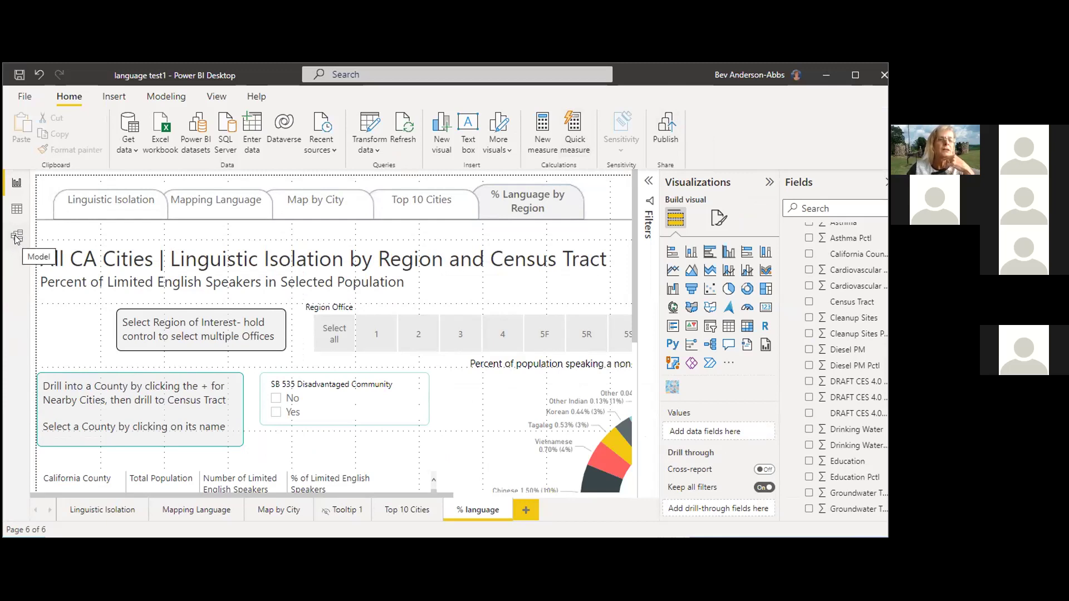
- Switch to Model view, collapse the Properties pane, and scroll down the table diagram
{"action": "left_click", "coordinate": [16, 239]}
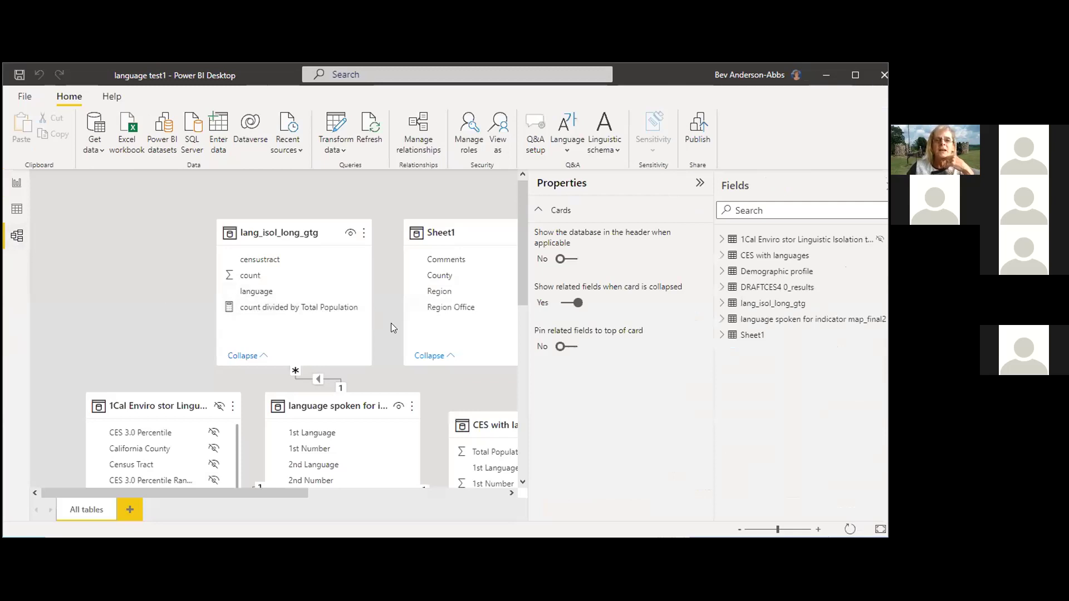
{"action": "left_click", "coordinate": [699, 184]}
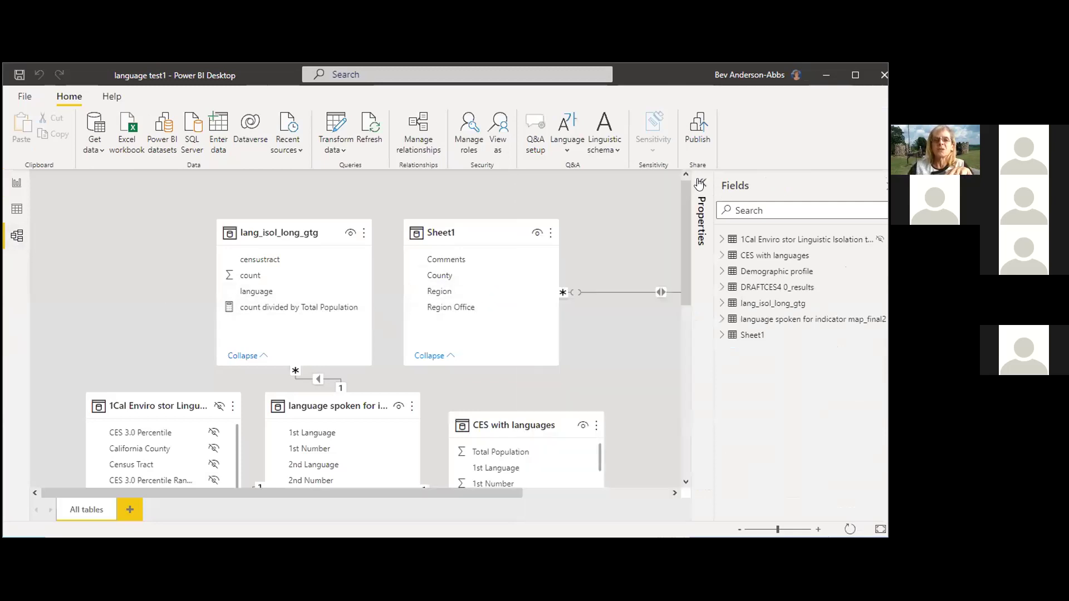
{"action": "scroll", "coordinate": [639, 202], "scroll_direction": "down", "scroll_amount": 1}
{"action": "scroll", "coordinate": [638, 202], "scroll_direction": "down", "scroll_amount": 2}
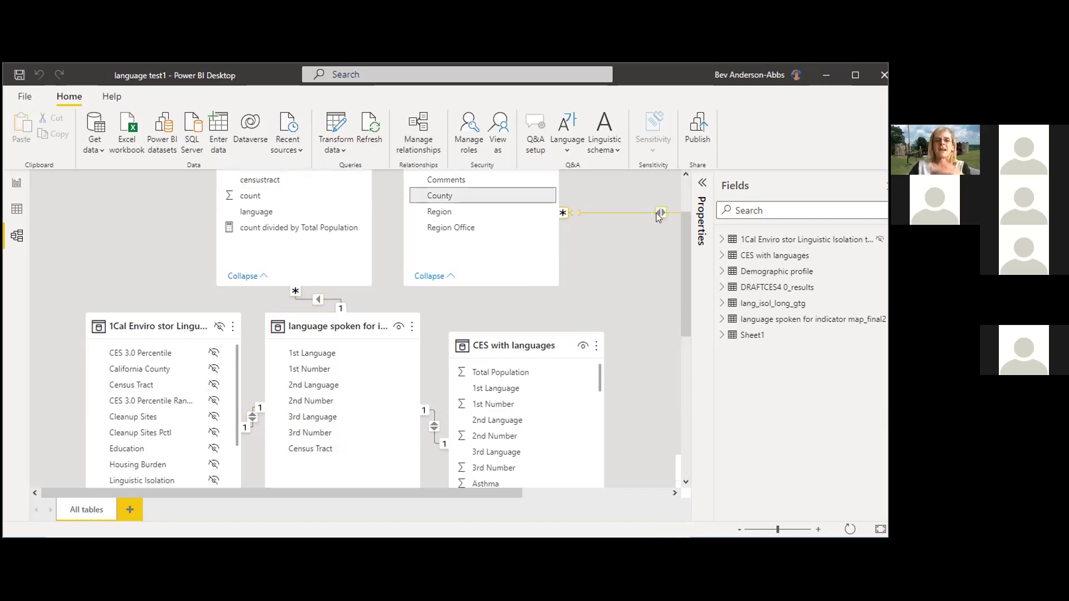
- Pan the model diagram right and up to follow Sheet1's link to DRAFTCES4 0_results
{"action": "left_click_drag", "start_coordinate": [479, 491], "coordinate": [618, 505]}
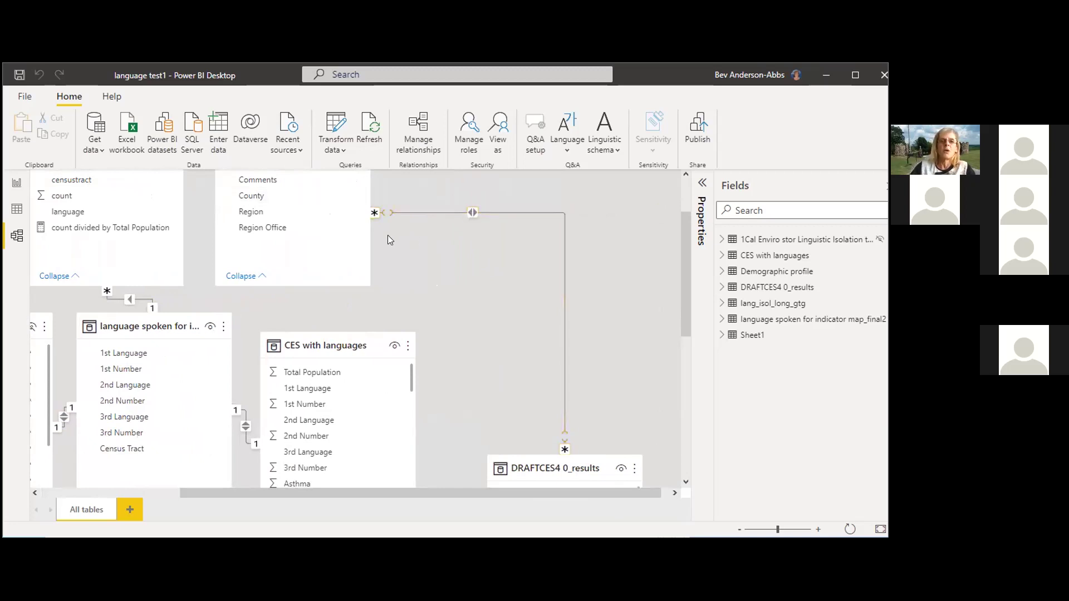
{"action": "scroll", "coordinate": [389, 235], "scroll_direction": "up", "scroll_amount": 2}
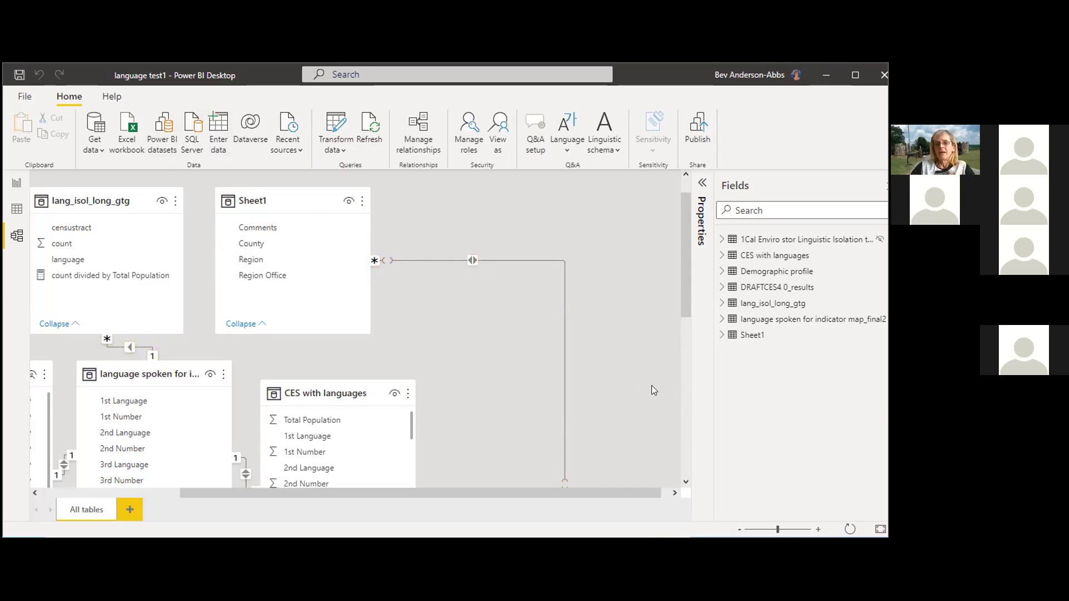
{"action": "scroll", "coordinate": [630, 376], "scroll_direction": "down", "scroll_amount": 2}
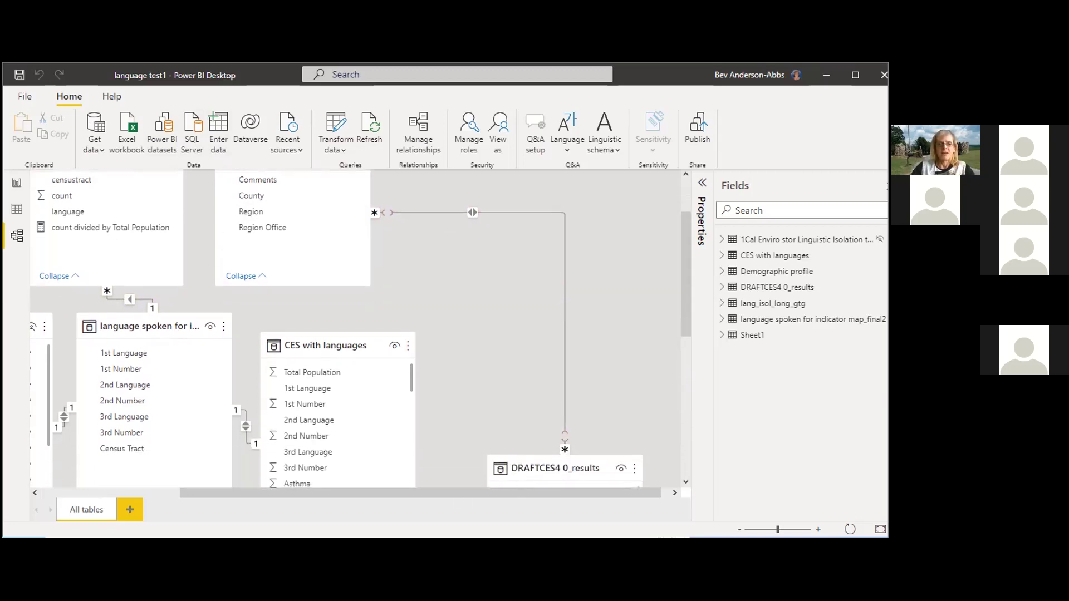